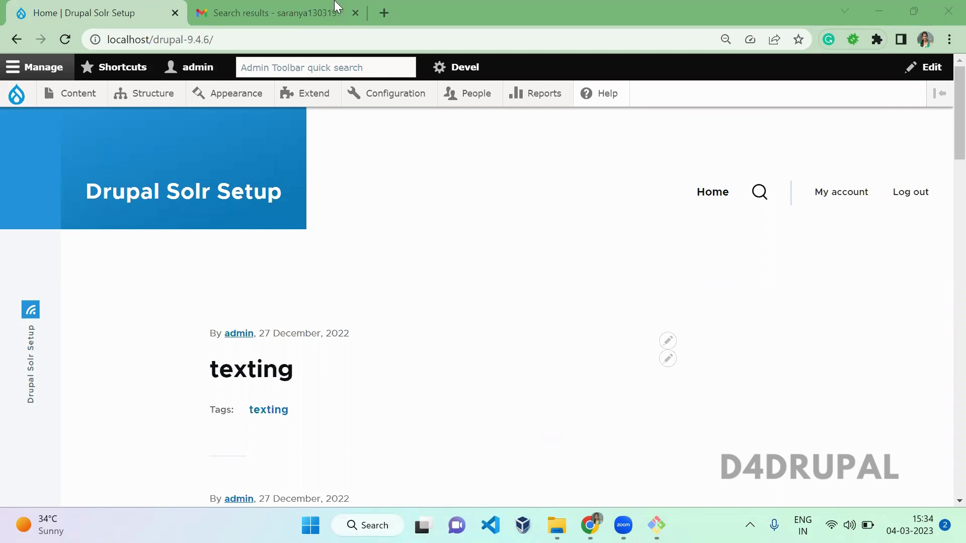
Reach the Google Account App passwords page via Security, re-verifying with the account password.
{"action": "left_click", "coordinate": [282, 10]}
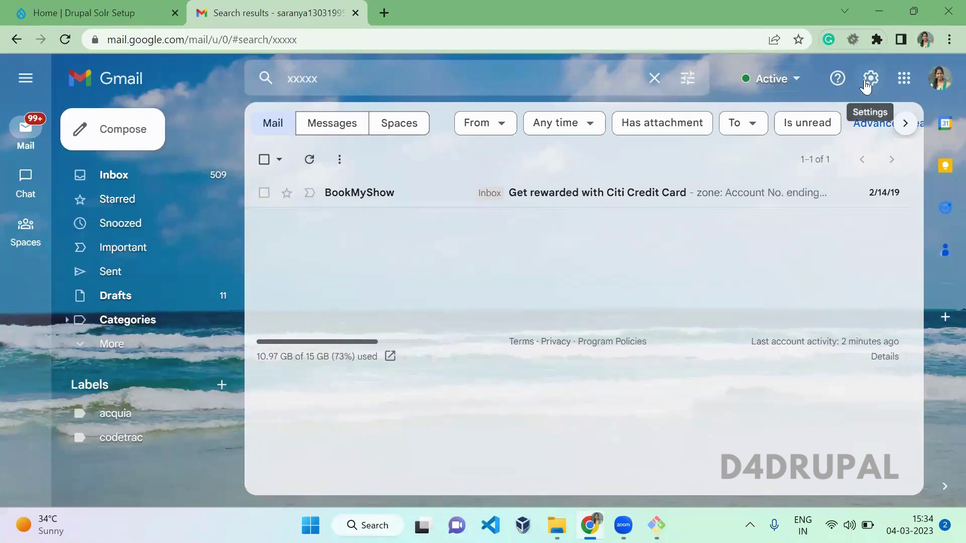
{"action": "left_click", "coordinate": [866, 83]}
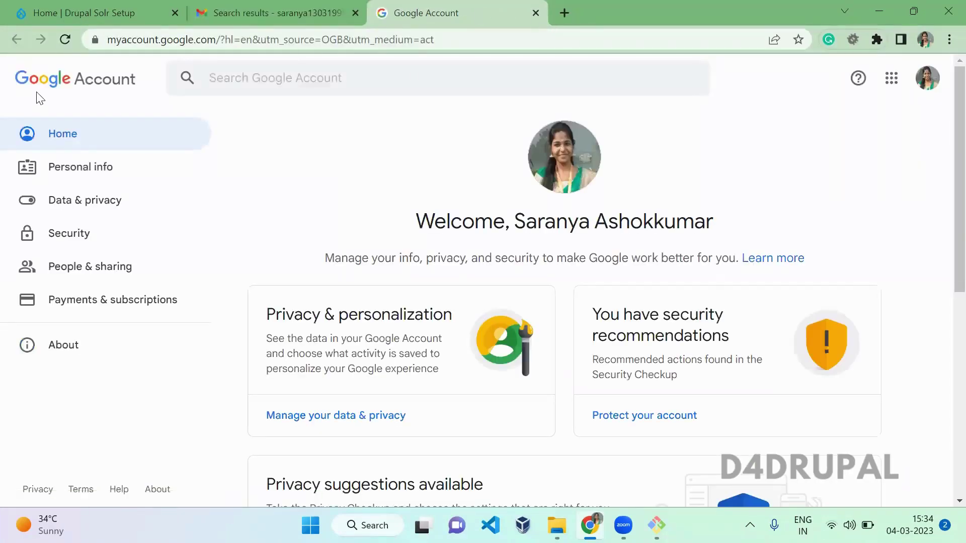
{"action": "left_click", "coordinate": [69, 233]}
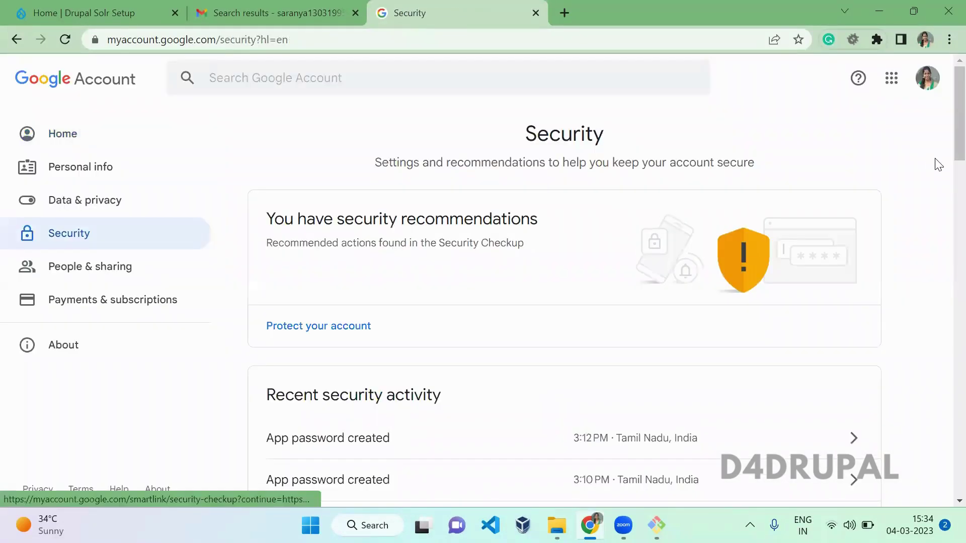
{"action": "left_click_drag", "start_coordinate": [956, 132], "coordinate": [945, 231]}
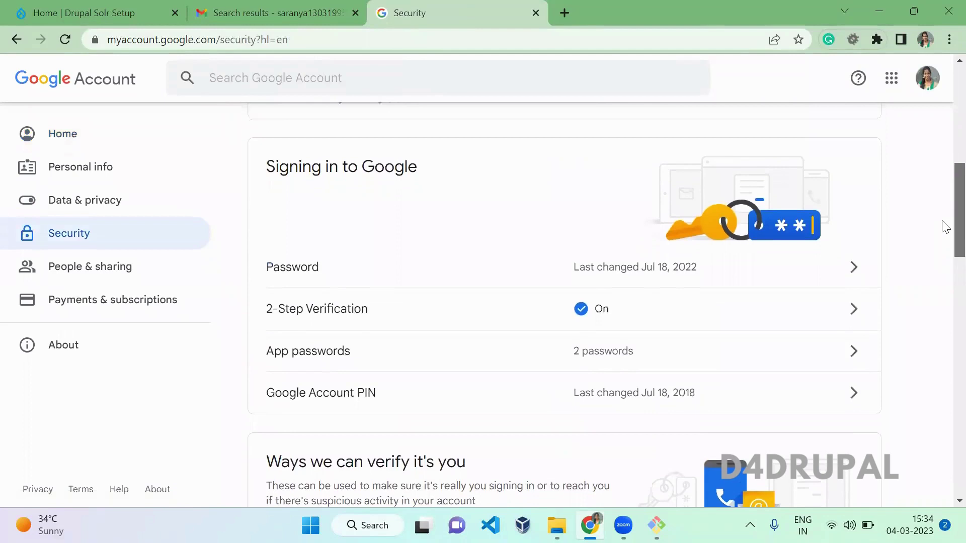
{"action": "scroll", "coordinate": [671, 254], "scroll_direction": "up", "scroll_amount": 1}
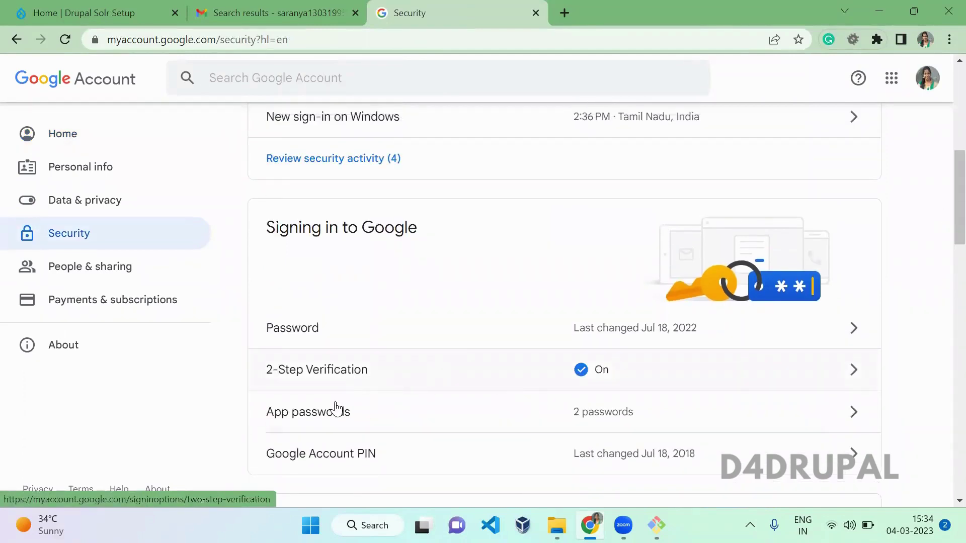
{"action": "left_click", "coordinate": [492, 410]}
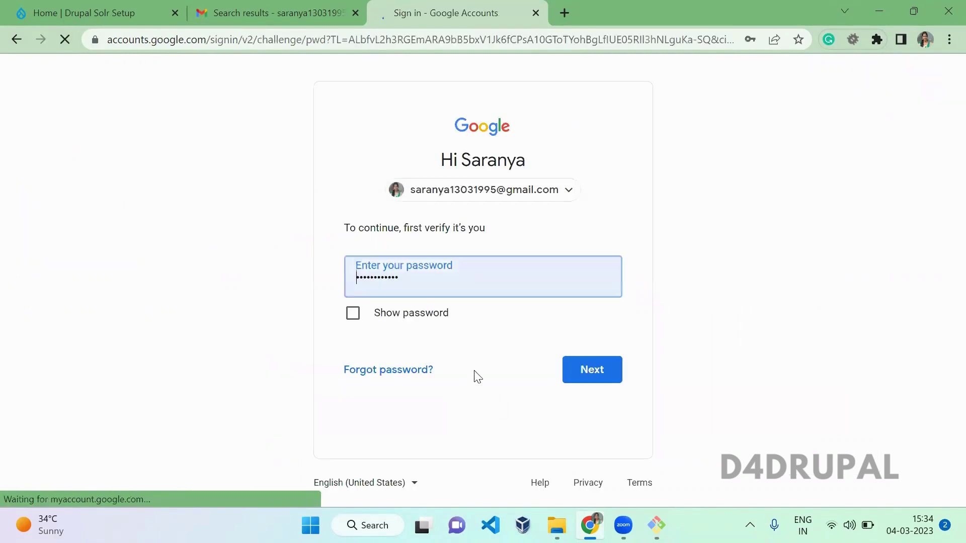
{"action": "left_click", "coordinate": [590, 376]}
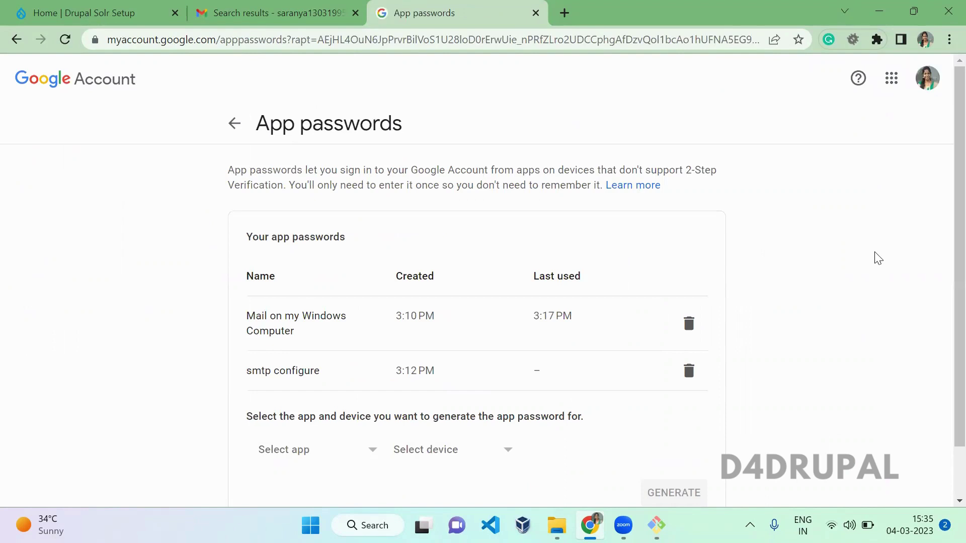
Generate an app password for Mail on Windows Computer and select the displayed code.
{"action": "scroll", "coordinate": [943, 277], "scroll_direction": "down", "scroll_amount": 2}
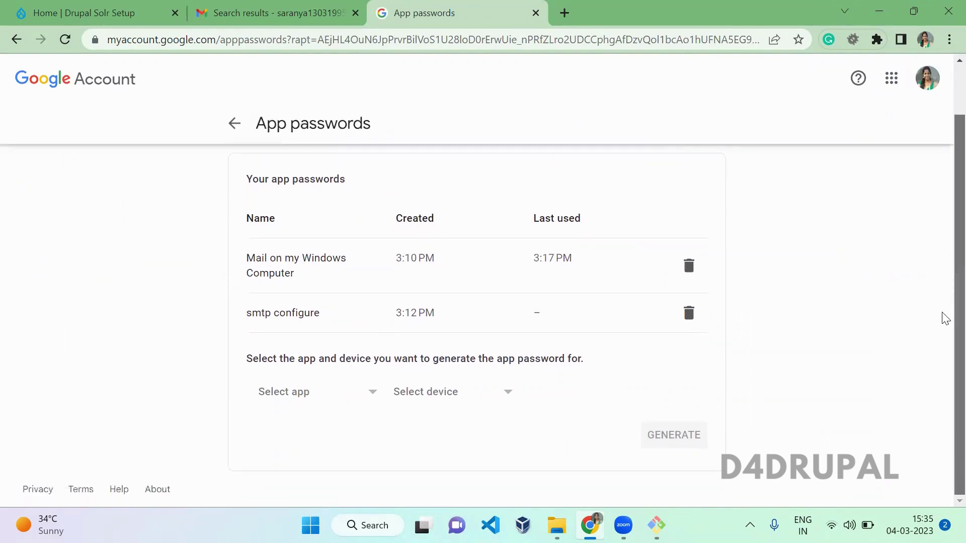
{"action": "left_click", "coordinate": [282, 392]}
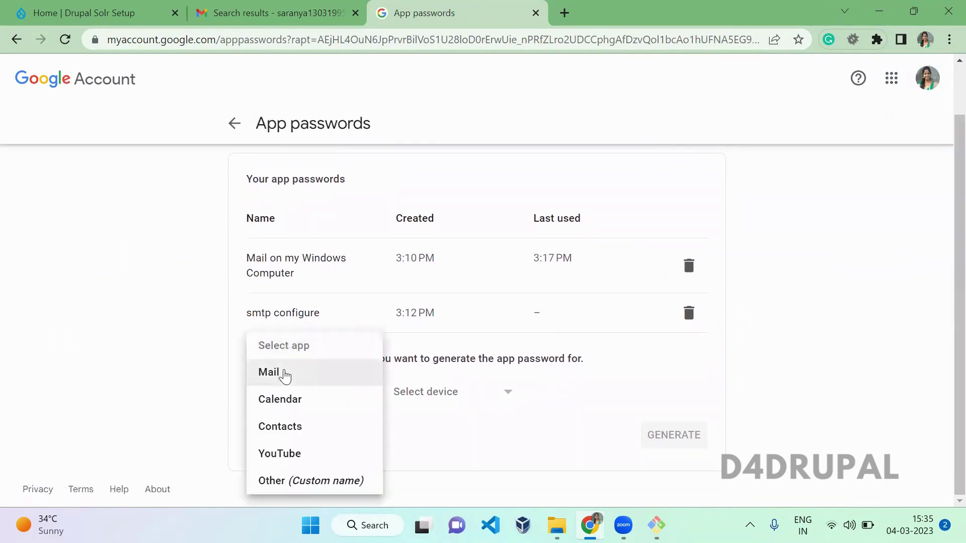
{"action": "left_click", "coordinate": [283, 375]}
{"action": "left_click", "coordinate": [443, 401]}
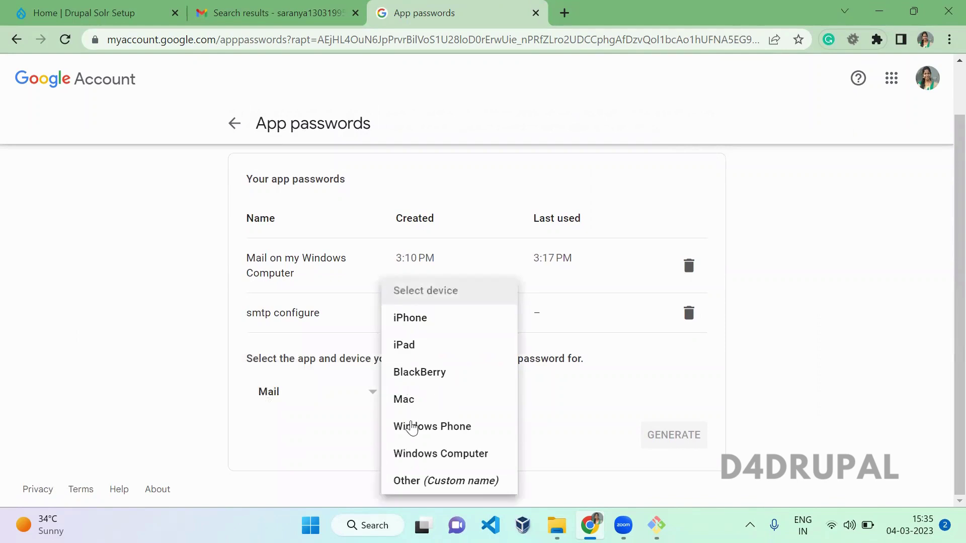
{"action": "left_click", "coordinate": [429, 453]}
{"action": "left_click", "coordinate": [675, 441]}
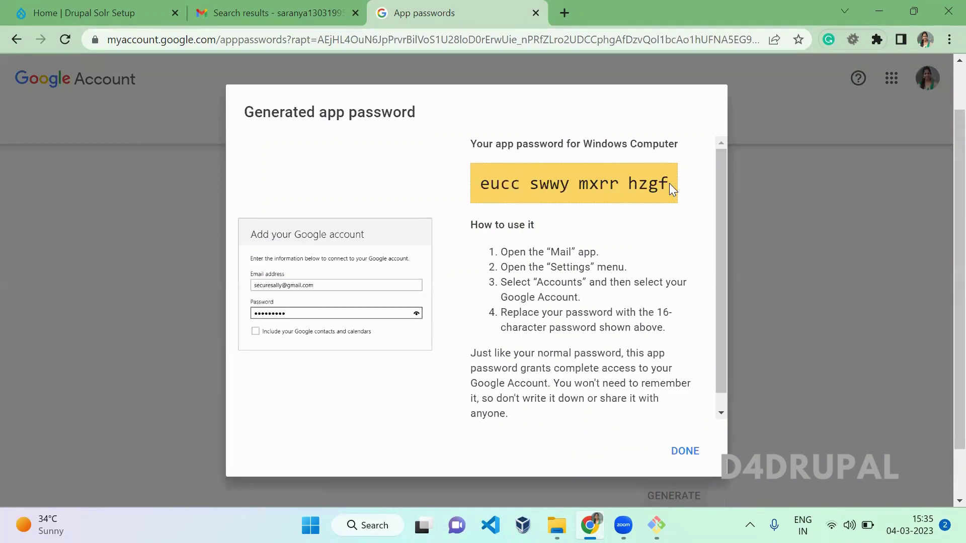
{"action": "left_click_drag", "start_coordinate": [669, 184], "coordinate": [478, 193]}
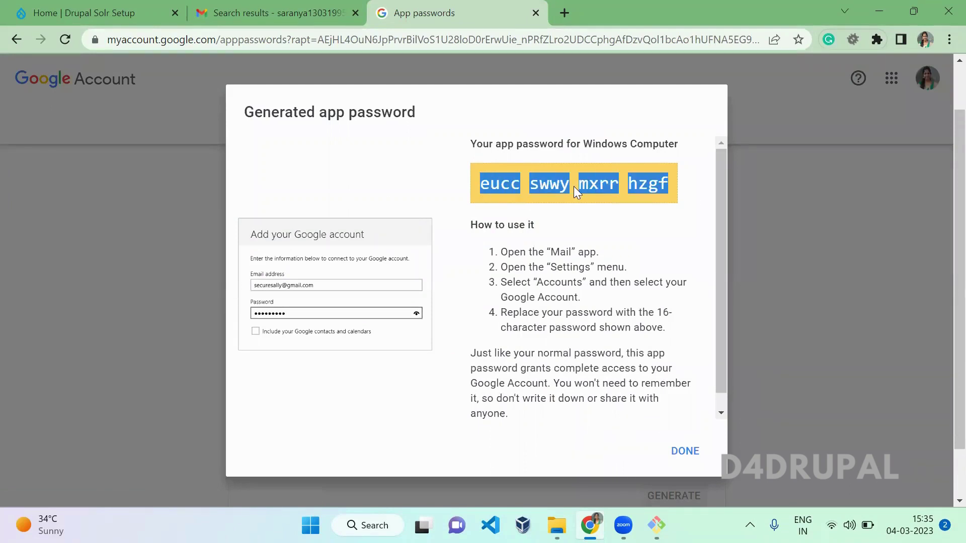
{"action": "left_click", "coordinate": [588, 181]}
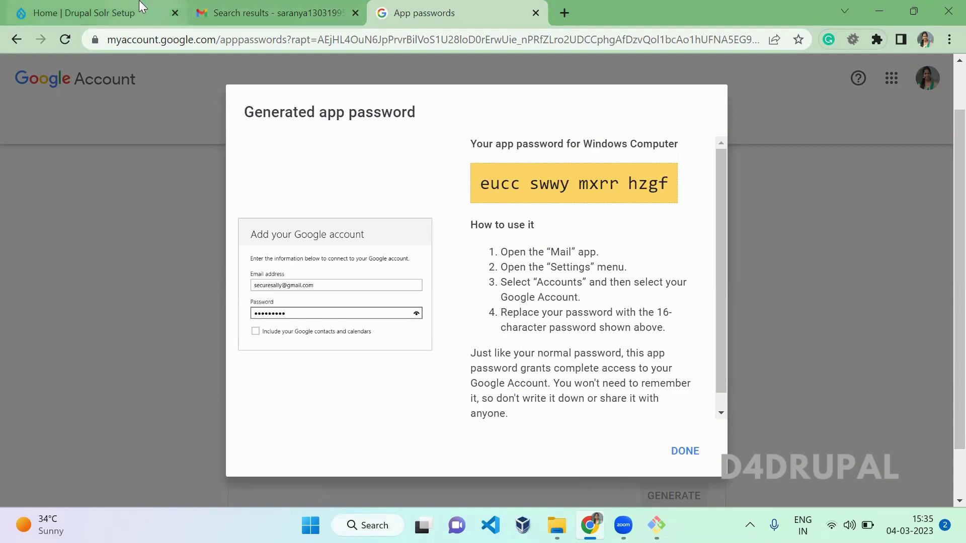
Bring up the Git Bash terminal in drupal-9.4.6 for composer require drupal/smtp.
{"action": "left_click", "coordinate": [142, 7]}
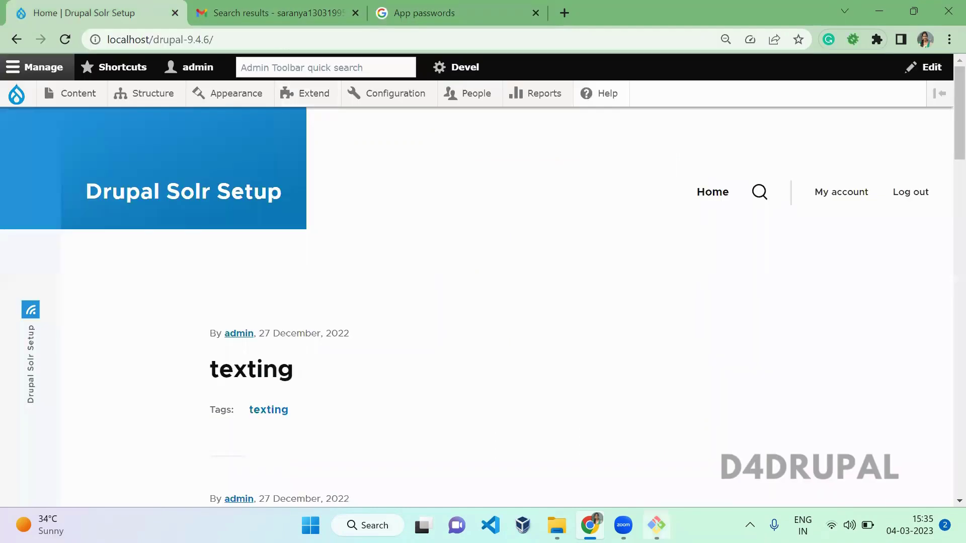
{"action": "left_click", "coordinate": [656, 526]}
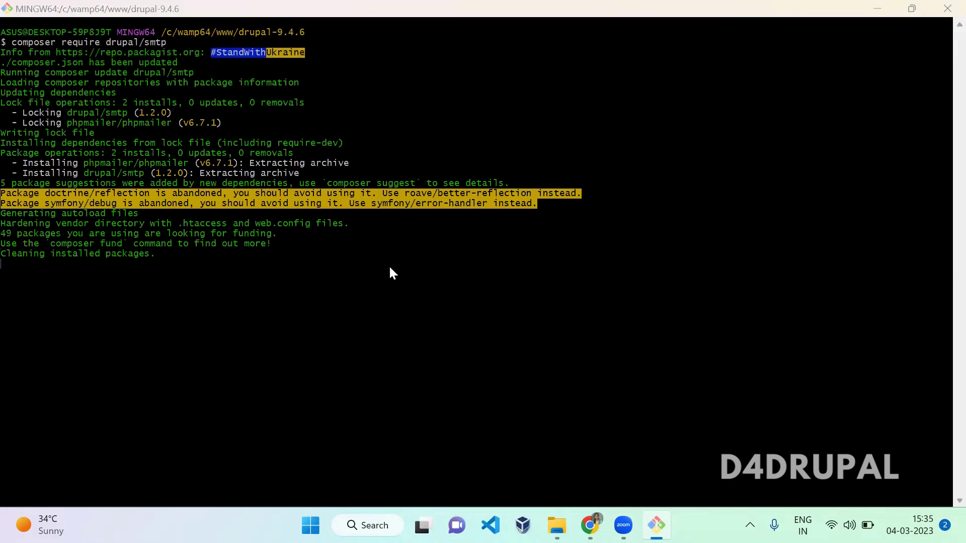
Filter the Extend page for 'smt' and install the SMTP Authentication Support module.
{"action": "key", "text": "alt+Tab"}
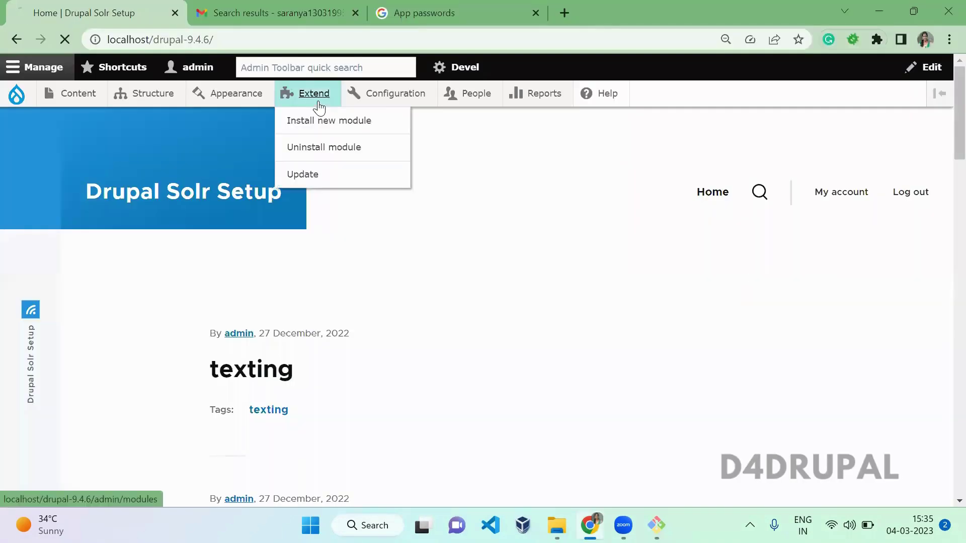
{"action": "left_click", "coordinate": [318, 101]}
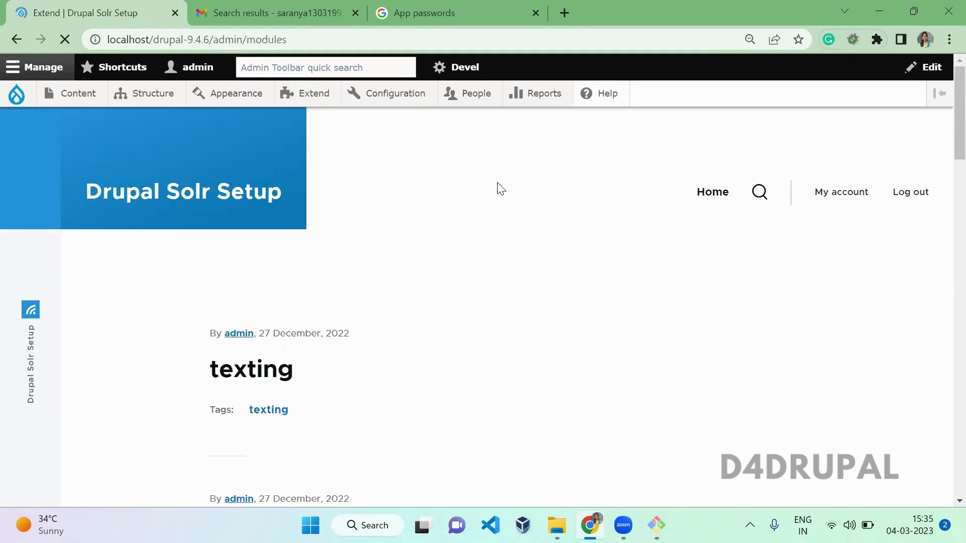
{"action": "scroll", "coordinate": [462, 221], "scroll_direction": "down", "scroll_amount": 5}
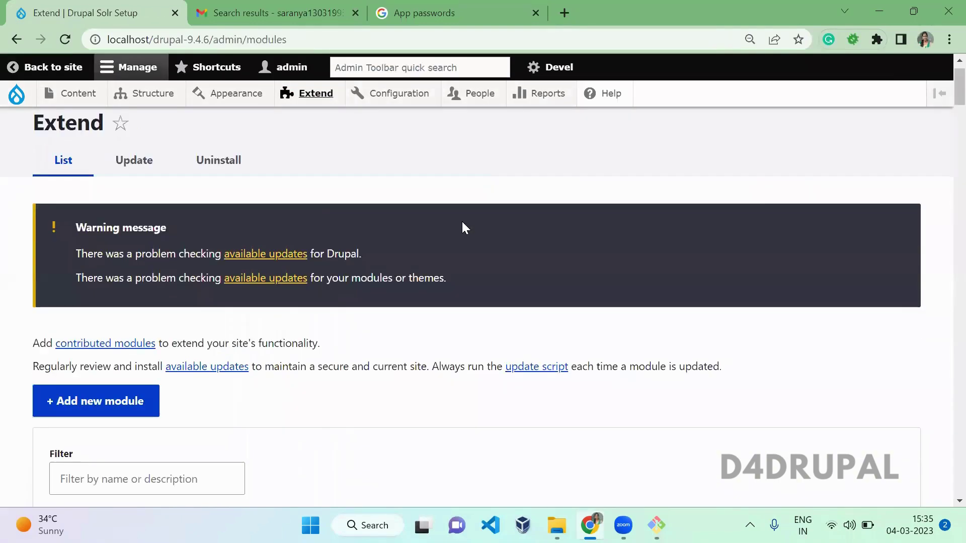
{"action": "type", "text": "smtp"}
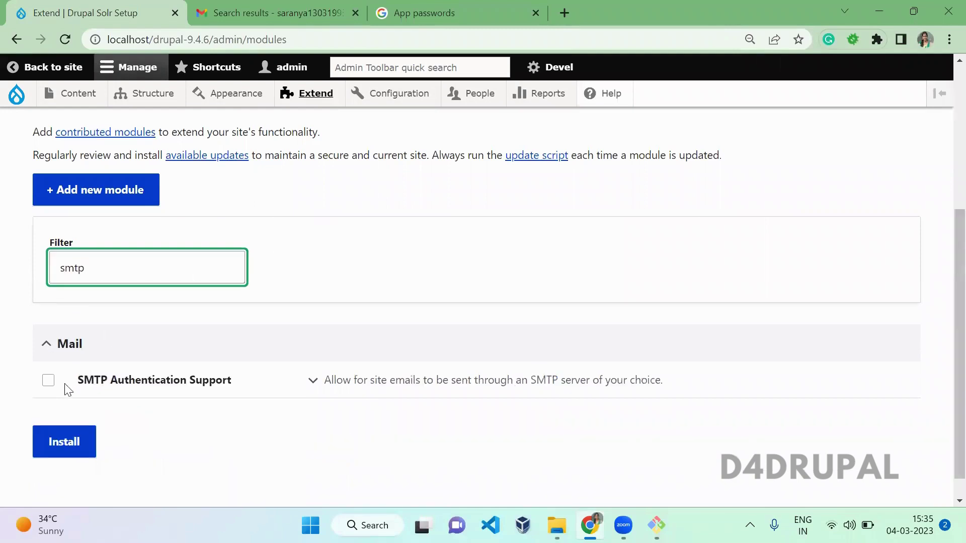
{"action": "left_click", "coordinate": [48, 381]}
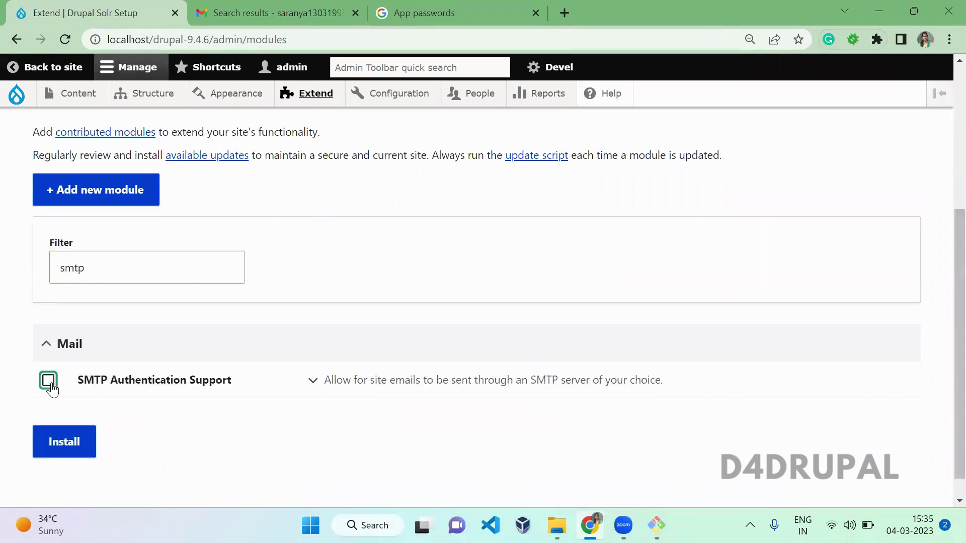
{"action": "left_click", "coordinate": [76, 442]}
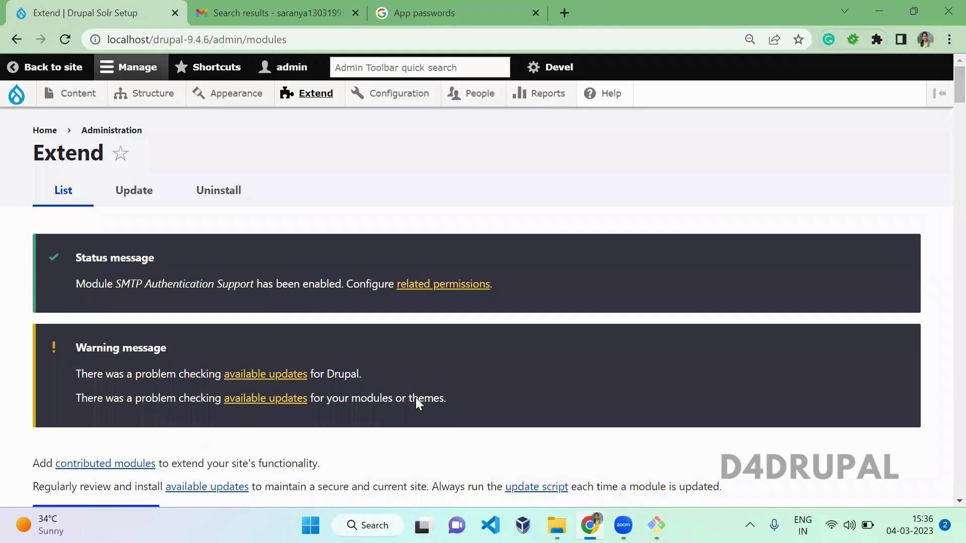
Open Configuration > System > SMTP Authentication Support and turn the default mailsystem on.
{"action": "mouse_move", "coordinate": [408, 101]}
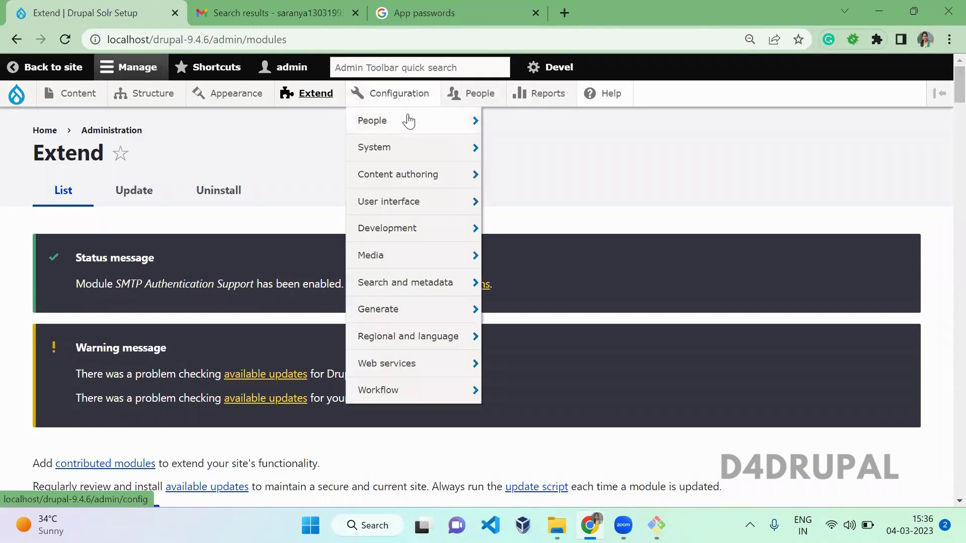
{"action": "mouse_move", "coordinate": [414, 193]}
{"action": "mouse_move", "coordinate": [421, 158]}
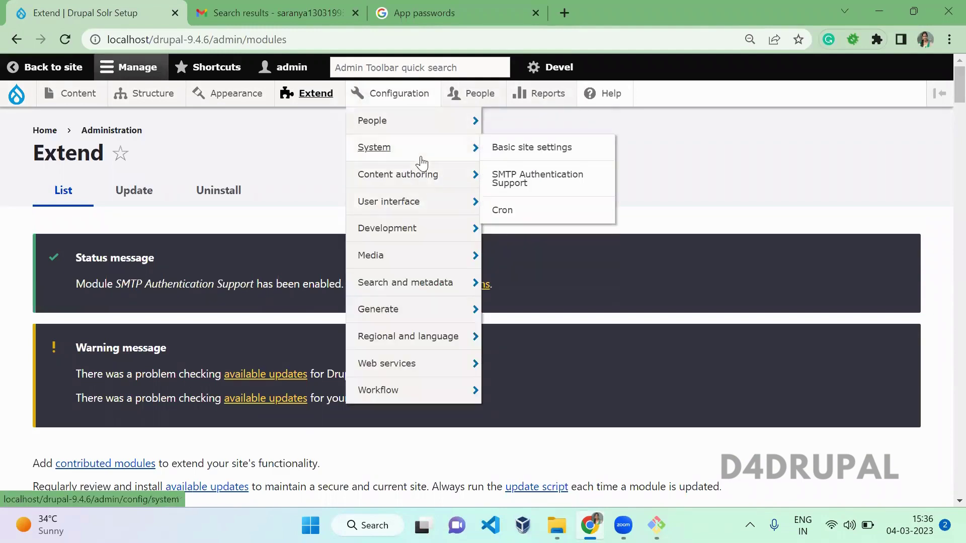
{"action": "left_click", "coordinate": [502, 191]}
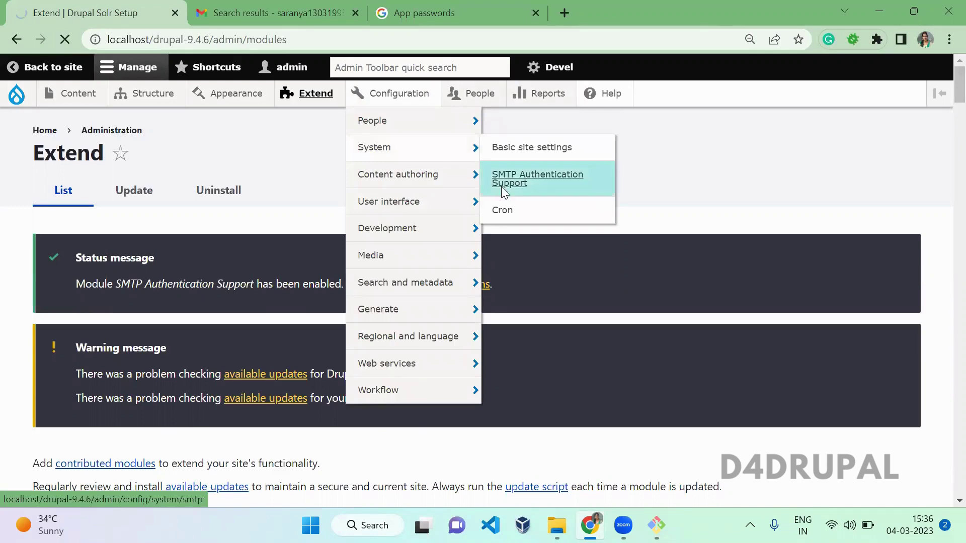
{"action": "scroll", "coordinate": [340, 211], "scroll_direction": "down", "scroll_amount": 3}
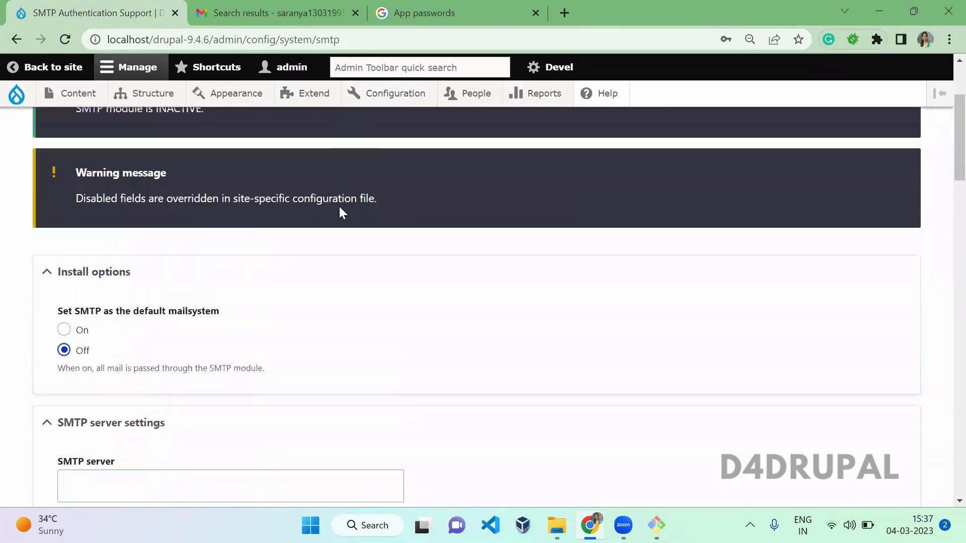
{"action": "left_click", "coordinate": [64, 330]}
Set SMTP server smtp.gmail.com, port 587 and the Use TLS encryption protocol.
{"action": "scroll", "coordinate": [257, 348], "scroll_direction": "down", "scroll_amount": 4}
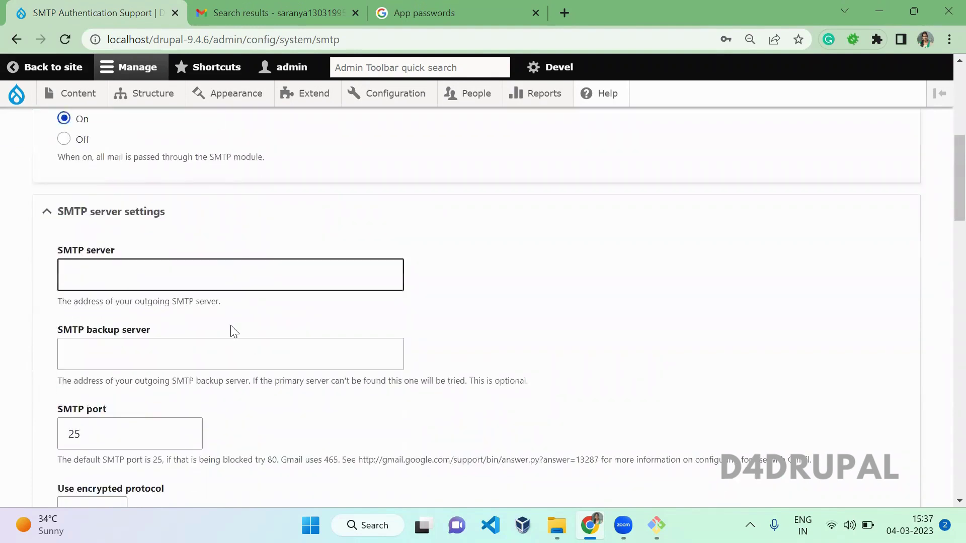
{"action": "key", "text": "Tab"}
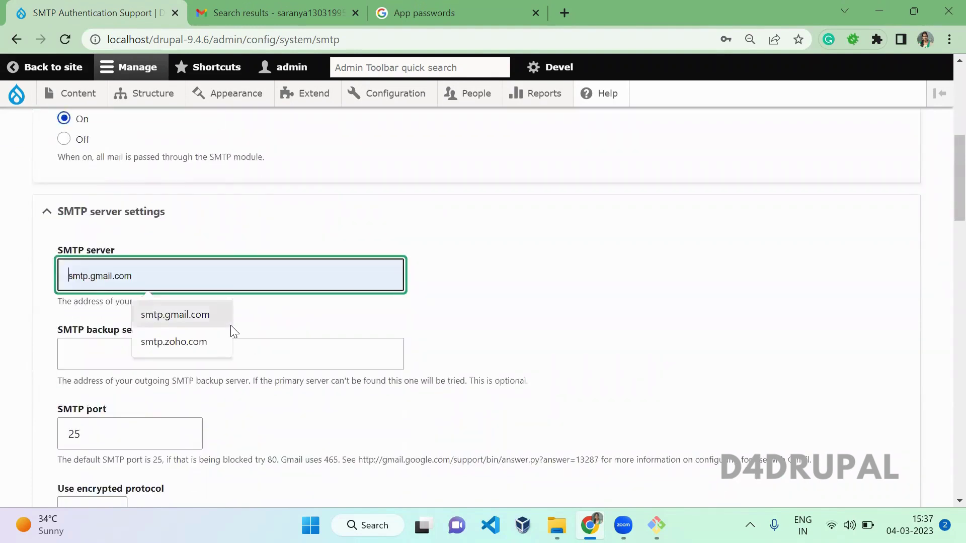
{"action": "left_click", "coordinate": [231, 325]}
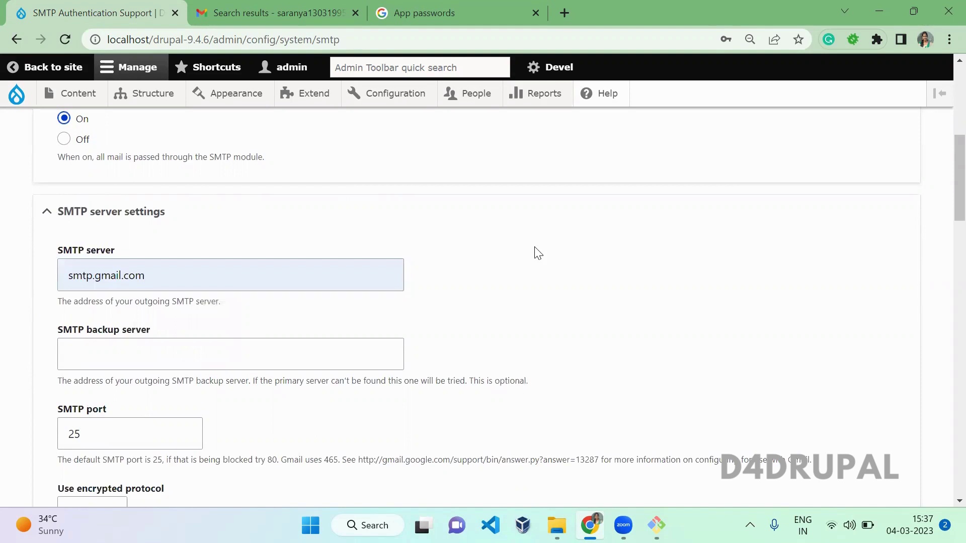
{"action": "scroll", "coordinate": [537, 253], "scroll_direction": "down", "scroll_amount": 3}
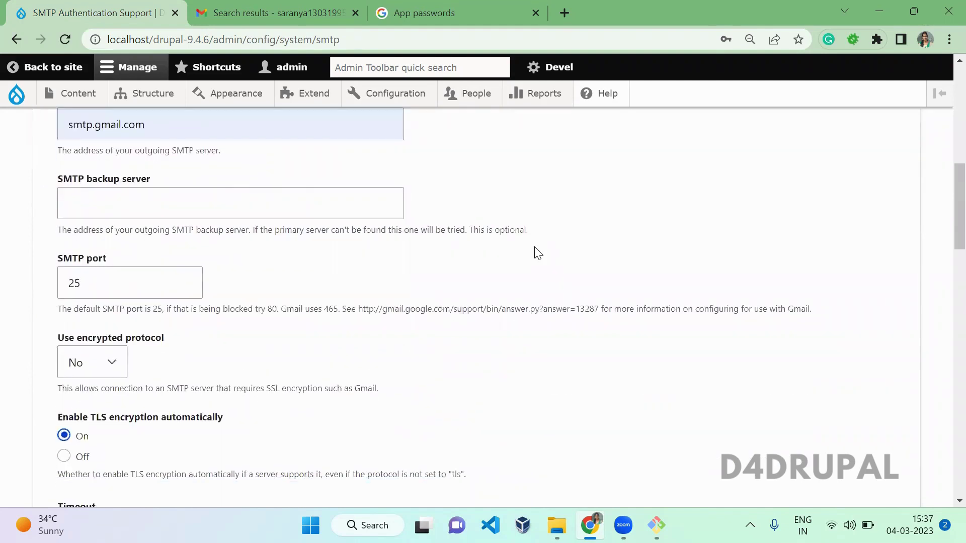
{"action": "double_click", "coordinate": [74, 281]}
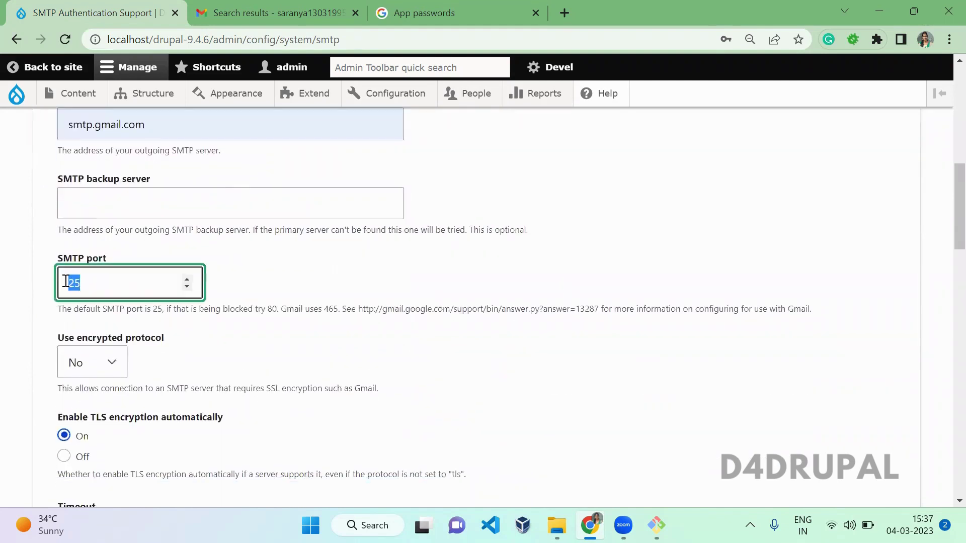
{"action": "type", "text": "587"}
{"action": "key", "text": "Tab"}
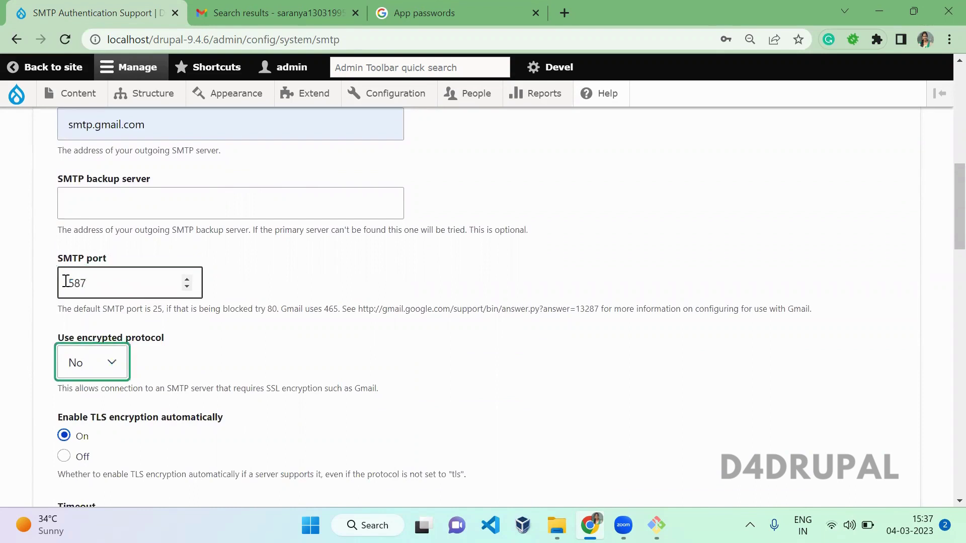
{"action": "key", "text": "Down"}
{"action": "key", "text": "Down"}
{"action": "left_click", "coordinate": [239, 441]}
Scroll down to the authentication fields and check the saved Gmail SMTP username.
{"action": "scroll", "coordinate": [240, 442], "scroll_direction": "down", "scroll_amount": 2}
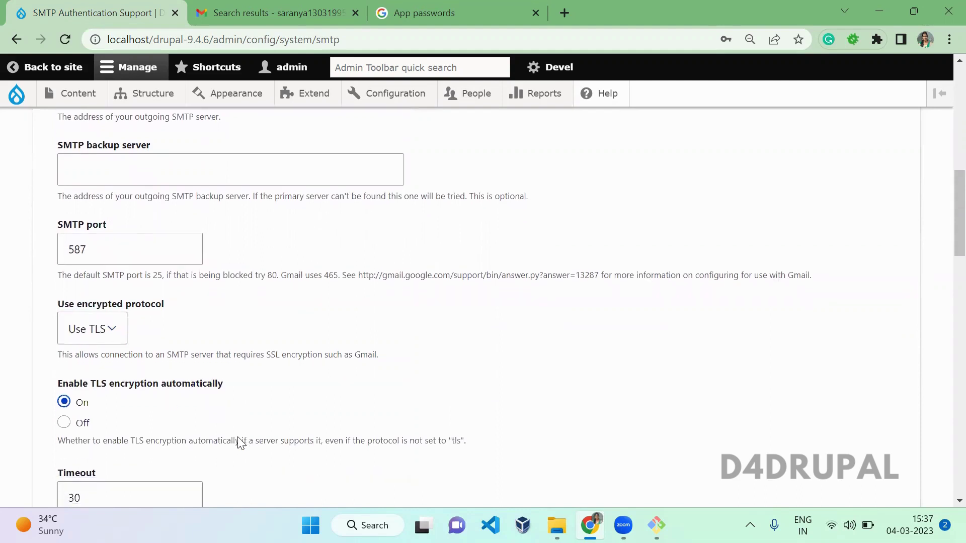
{"action": "scroll", "coordinate": [240, 443], "scroll_direction": "down", "scroll_amount": 2}
{"action": "scroll", "coordinate": [211, 353], "scroll_direction": "down", "scroll_amount": 1}
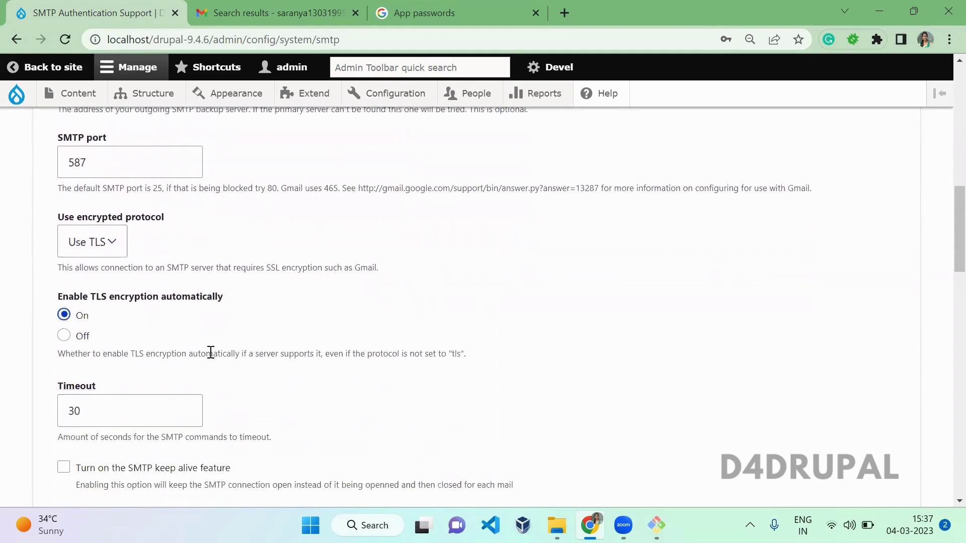
{"action": "scroll", "coordinate": [211, 352], "scroll_direction": "down", "scroll_amount": 13}
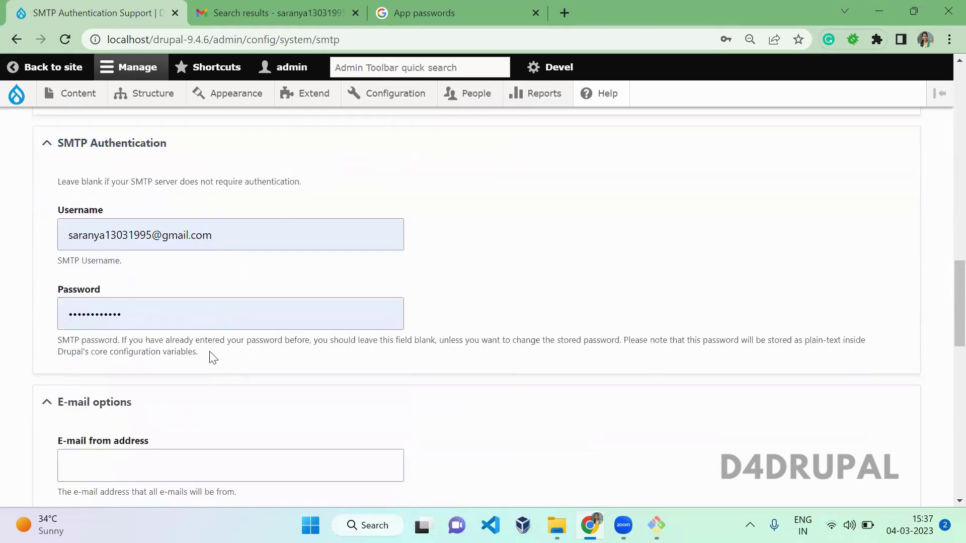
{"action": "left_click", "coordinate": [228, 234]}
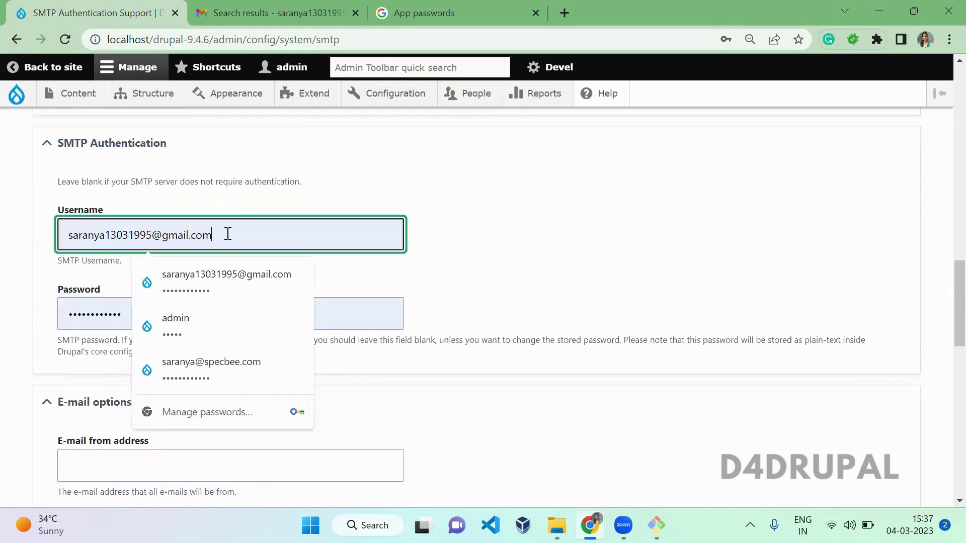
Copy the generated app password and paste it into a new tab's address bar.
{"action": "left_click", "coordinate": [500, 17]}
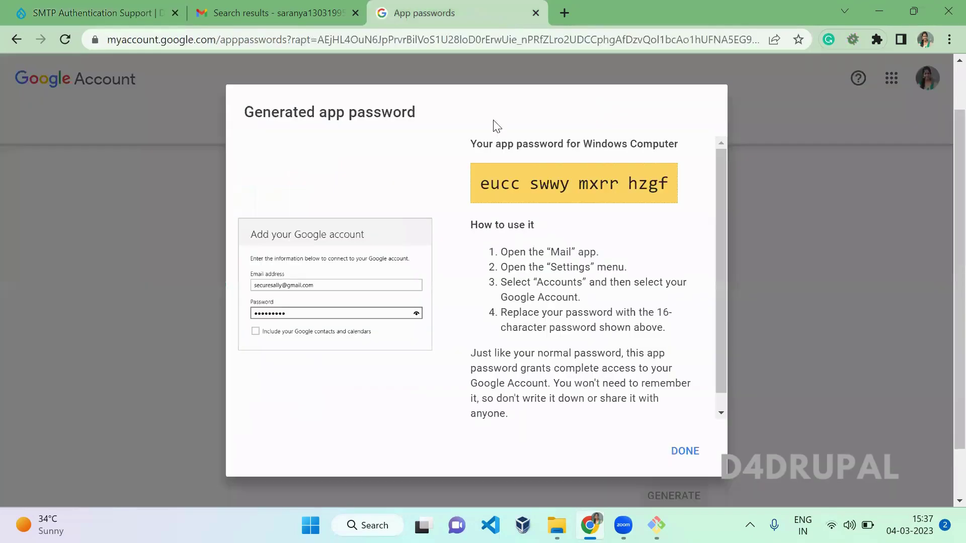
{"action": "left_click_drag", "start_coordinate": [483, 186], "coordinate": [689, 185]}
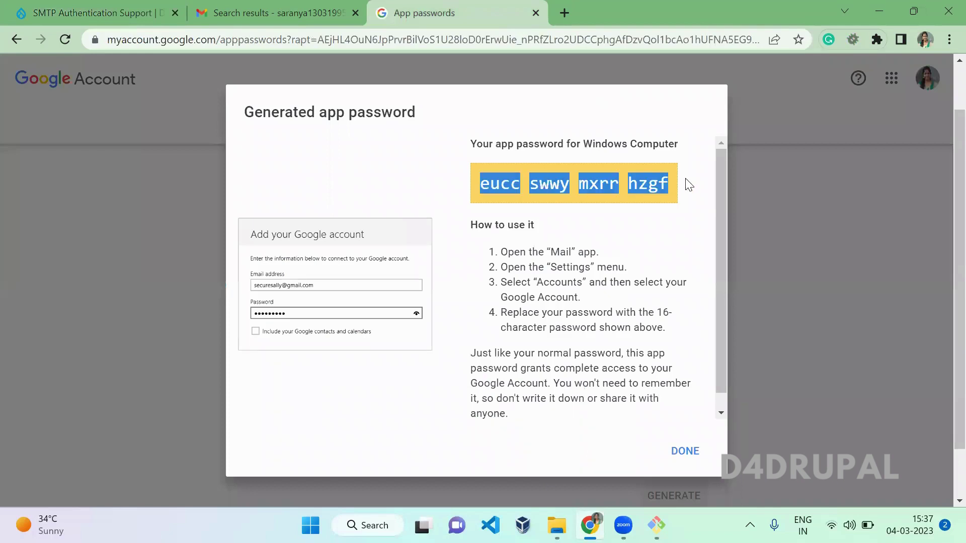
{"action": "key", "text": "ctrl+c"}
{"action": "key", "text": "ctrl+t"}
{"action": "key", "text": "ctrl+v"}
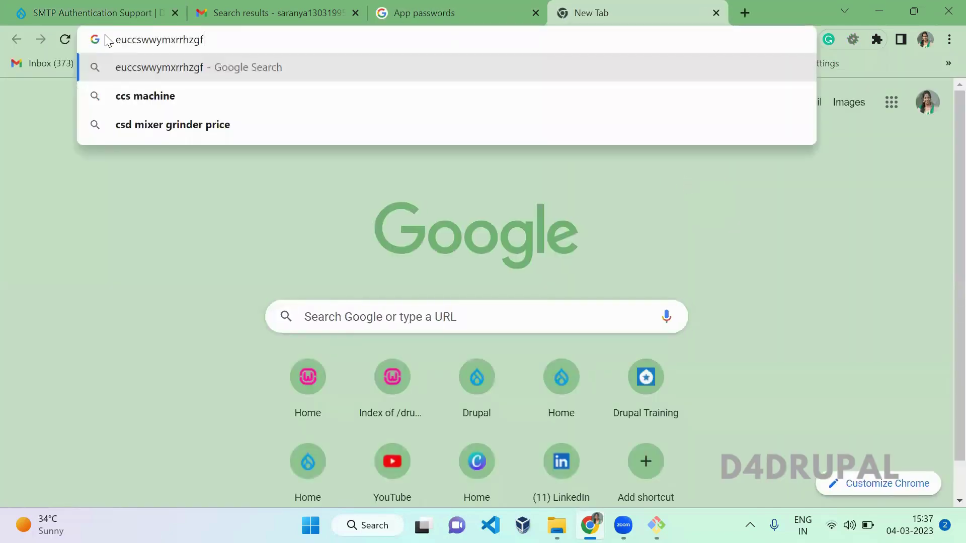
Restore the spaces between the password's four-letter groups, then cut the whole text.
{"action": "left_click", "coordinate": [136, 40]}
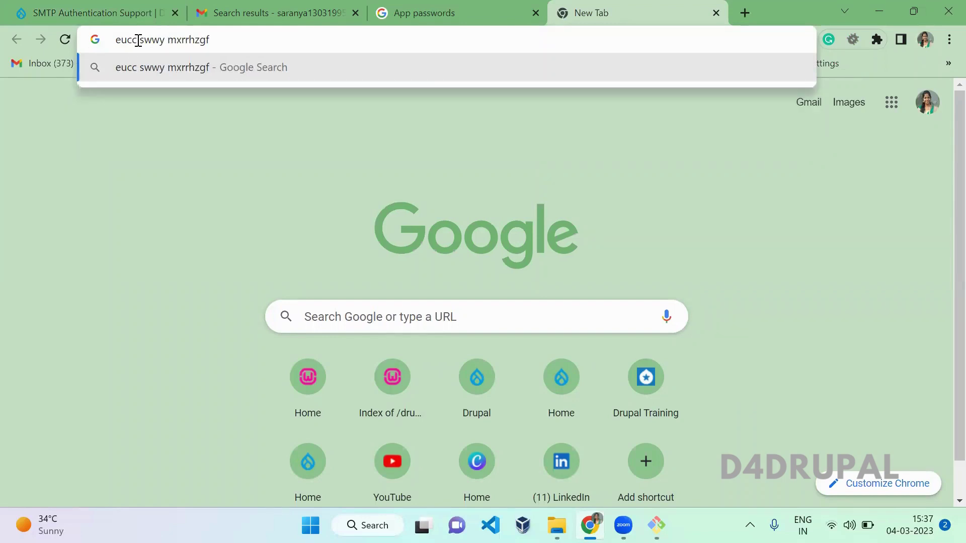
{"action": "double_click", "coordinate": [121, 41]}
{"action": "left_click", "coordinate": [190, 42]}
{"action": "key", "text": "ctrl+a"}
{"action": "key", "text": "ctrl+x"}
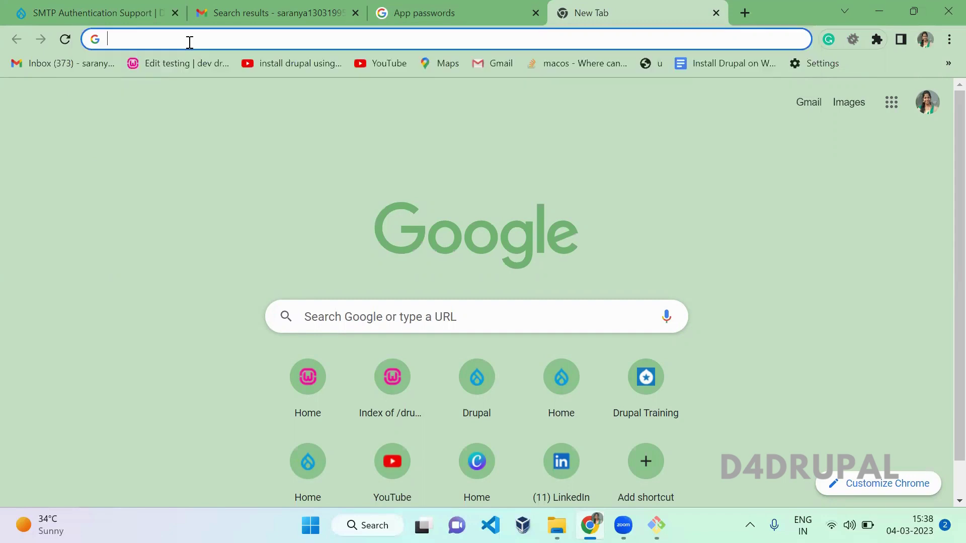
Replace the SMTP Password field's value with the Gmail app password.
{"action": "left_click", "coordinate": [72, 7]}
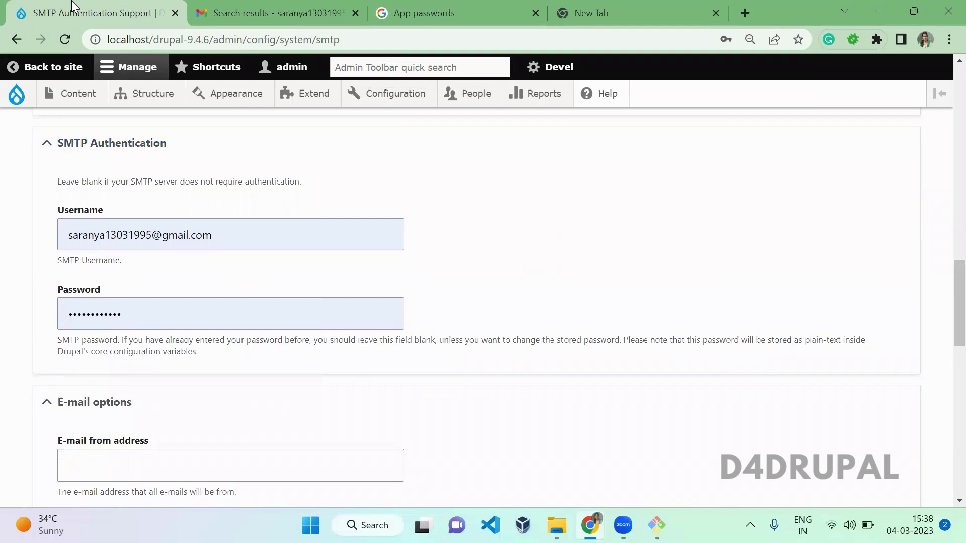
{"action": "double_click", "coordinate": [185, 312]}
{"action": "key", "text": "ctrl+v"}
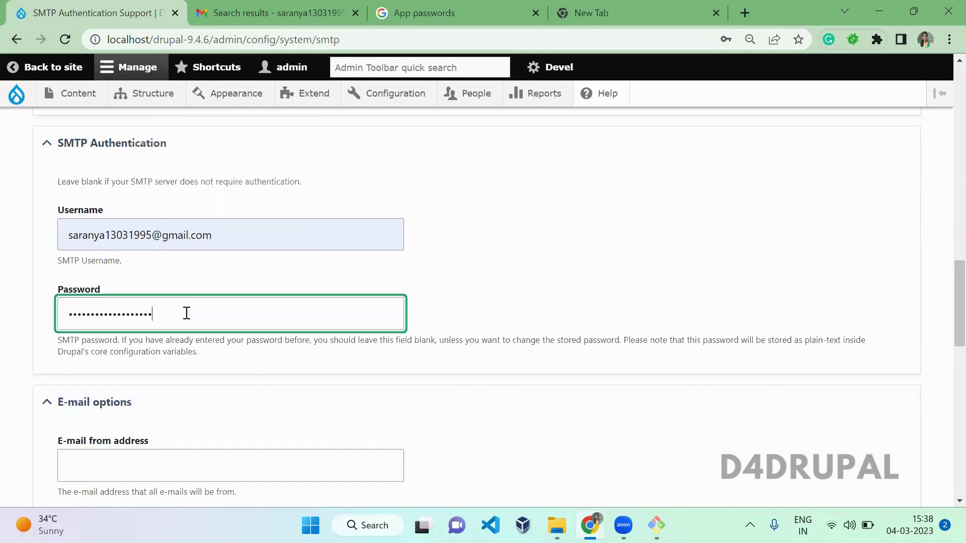
Fill the E-mail from address with the Gmail account's saved address.
{"action": "scroll", "coordinate": [186, 313], "scroll_direction": "down", "scroll_amount": 3}
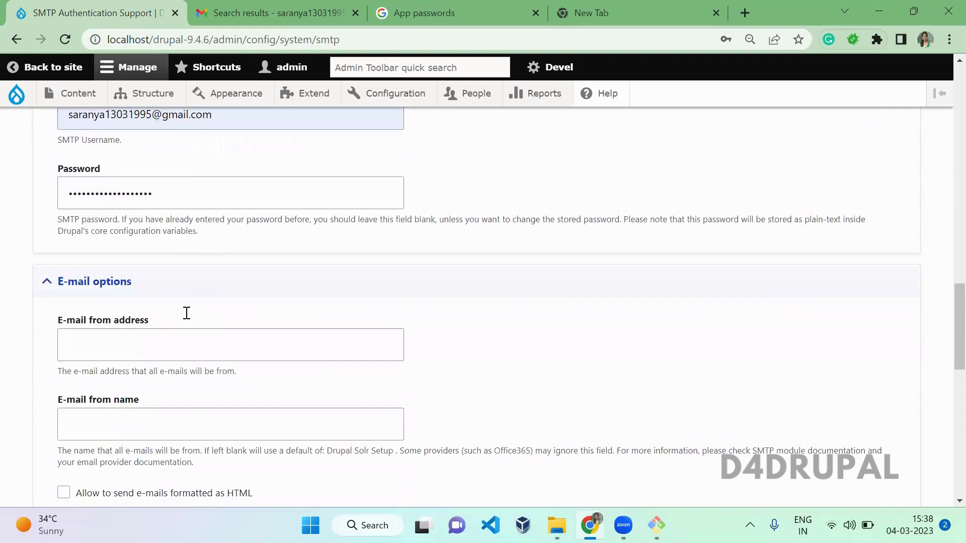
{"action": "left_click", "coordinate": [240, 316]}
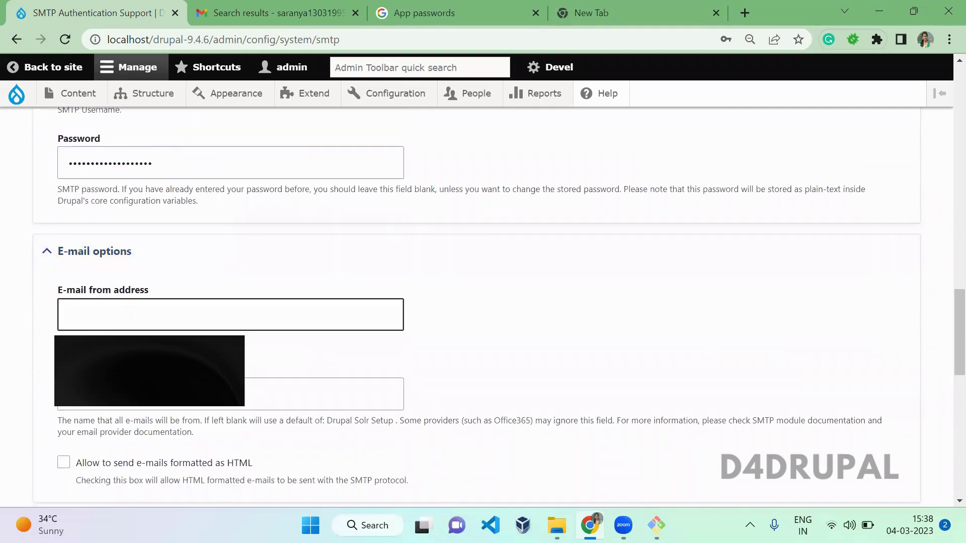
{"action": "left_click", "coordinate": [198, 317]}
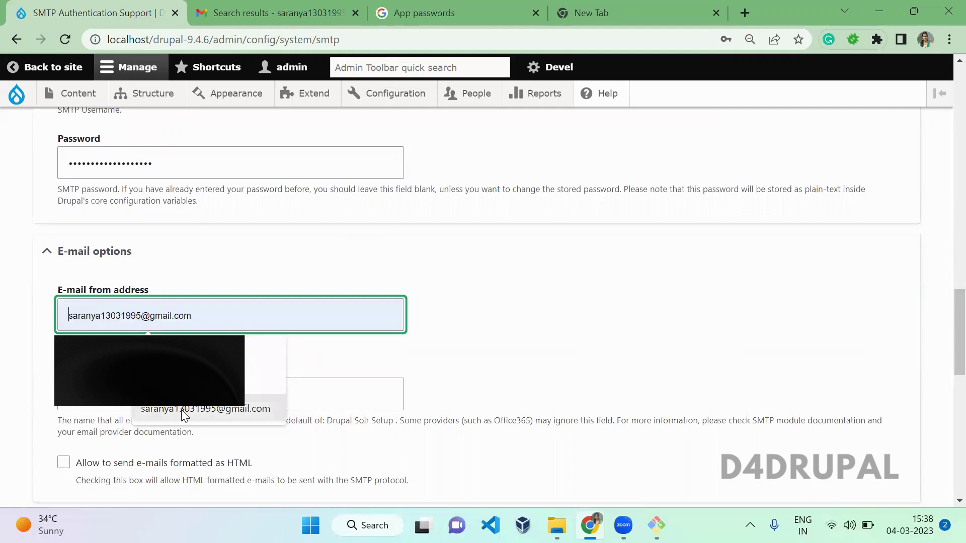
{"action": "left_click", "coordinate": [206, 408]}
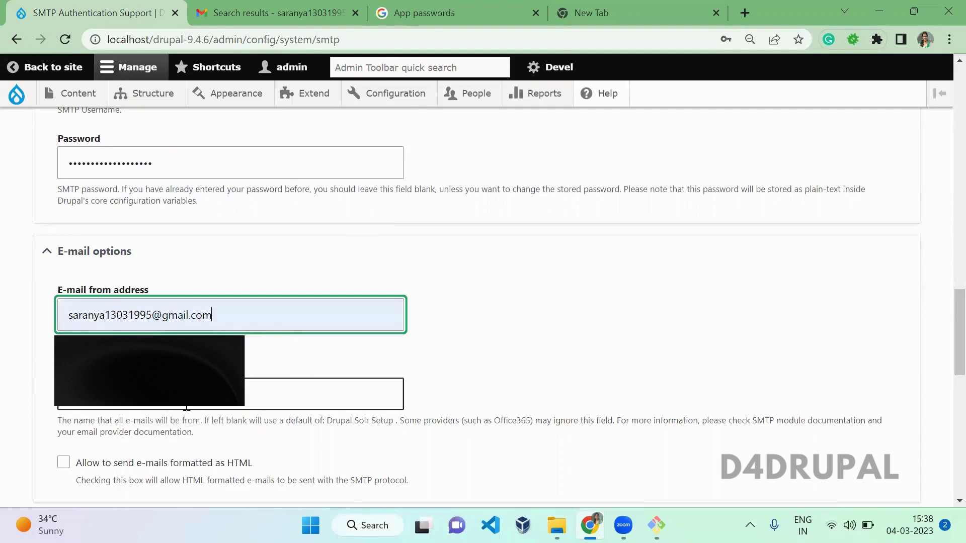
{"action": "left_click", "coordinate": [566, 371]}
Set the E-mail from name to the account holder's autofilled name.
{"action": "scroll", "coordinate": [567, 372], "scroll_direction": "down", "scroll_amount": 1}
{"action": "scroll", "coordinate": [568, 373], "scroll_direction": "down", "scroll_amount": 2}
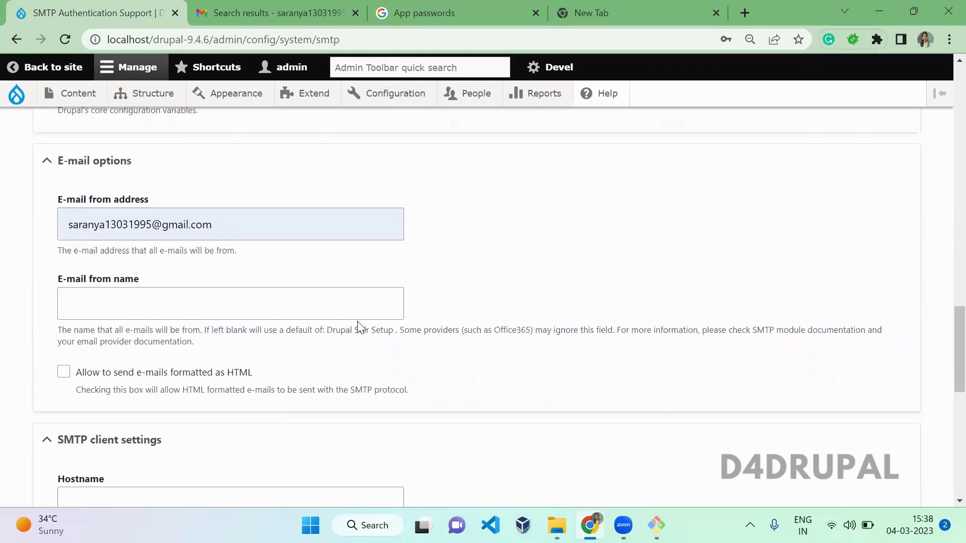
{"action": "left_click", "coordinate": [359, 317]}
{"action": "left_click", "coordinate": [181, 341]}
{"action": "left_click", "coordinate": [302, 366]}
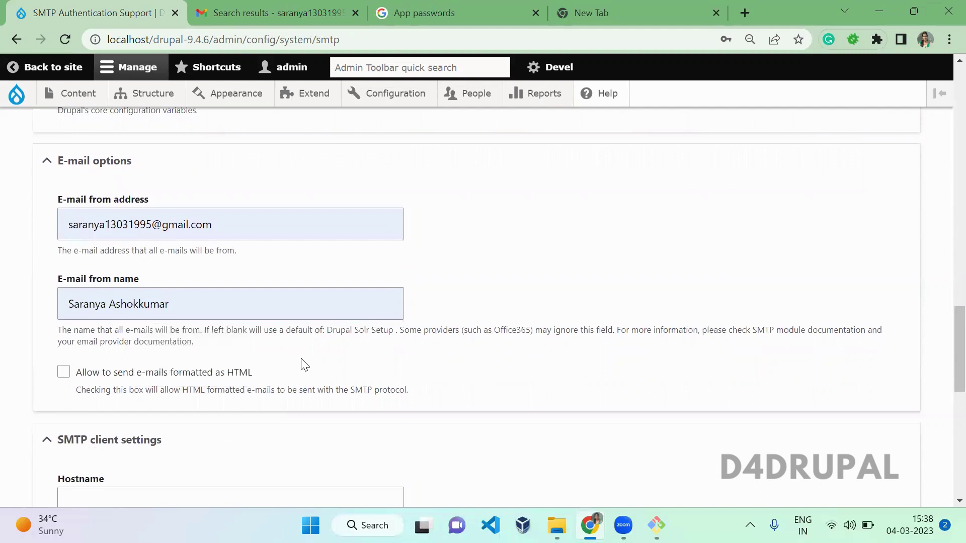
{"action": "scroll", "coordinate": [303, 358], "scroll_direction": "down", "scroll_amount": 1}
{"action": "scroll", "coordinate": [302, 360], "scroll_direction": "down", "scroll_amount": 3}
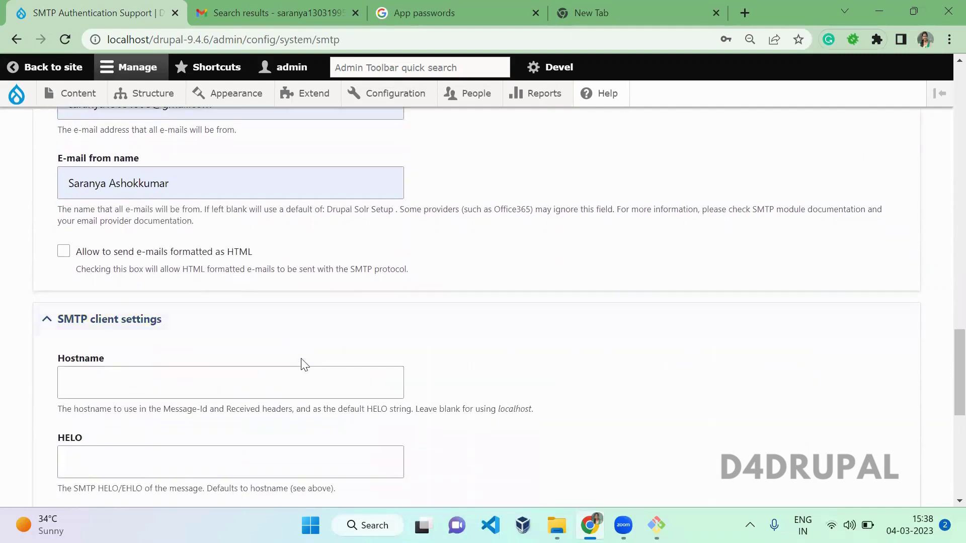
Tick 'Allow to send e-mails formatted as HTML'.
{"action": "left_click", "coordinate": [63, 251]}
{"action": "scroll", "coordinate": [618, 224], "scroll_direction": "down", "scroll_amount": 1}
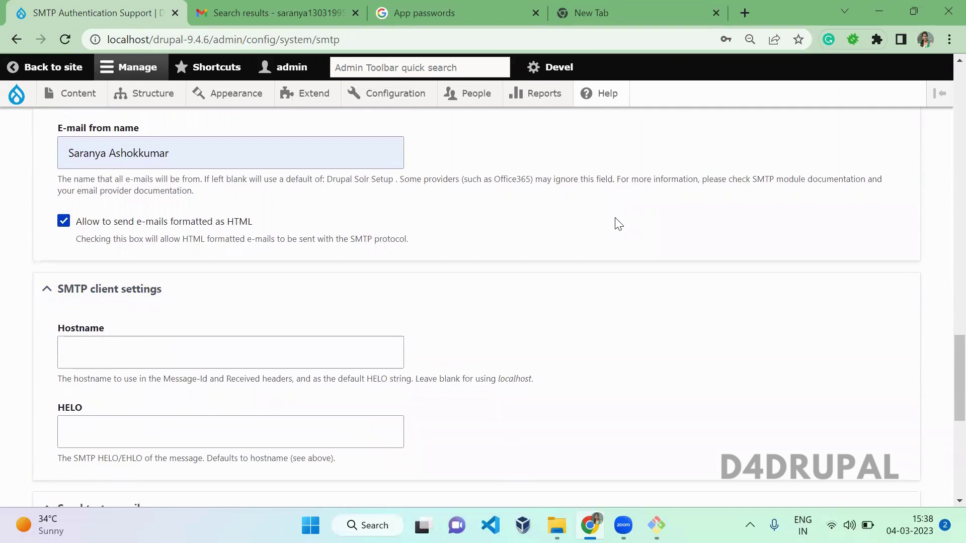
{"action": "scroll", "coordinate": [618, 223], "scroll_direction": "down", "scroll_amount": 3}
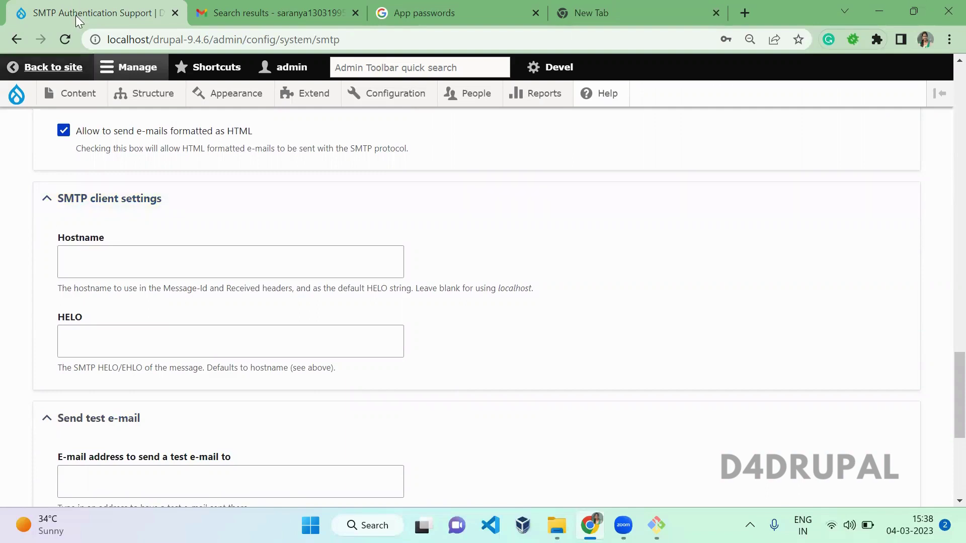
{"action": "scroll", "coordinate": [333, 167], "scroll_direction": "down", "scroll_amount": 2}
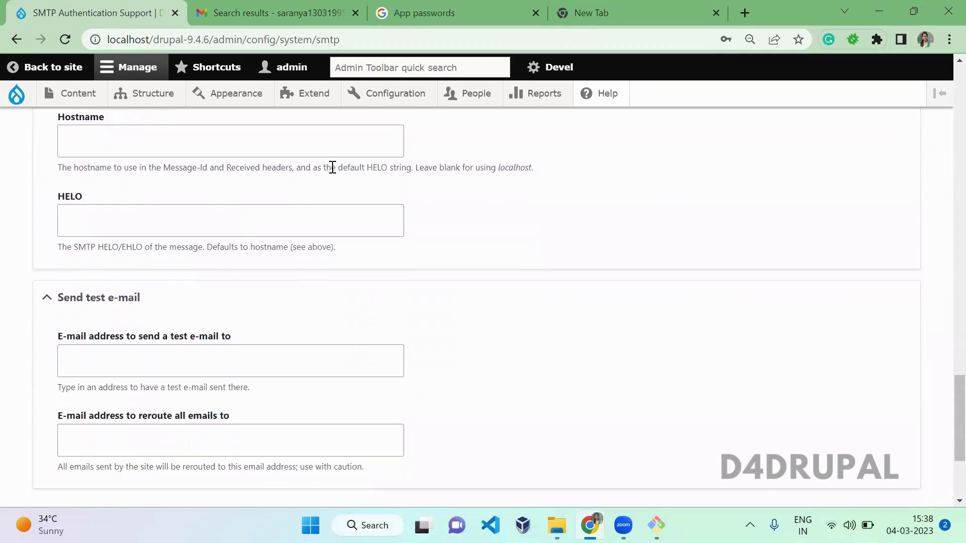
{"action": "scroll", "coordinate": [333, 167], "scroll_direction": "down", "scroll_amount": 2}
Enter the Gmail address as the test e-mail recipient and tick Enable debugging.
{"action": "left_click", "coordinate": [63, 271]}
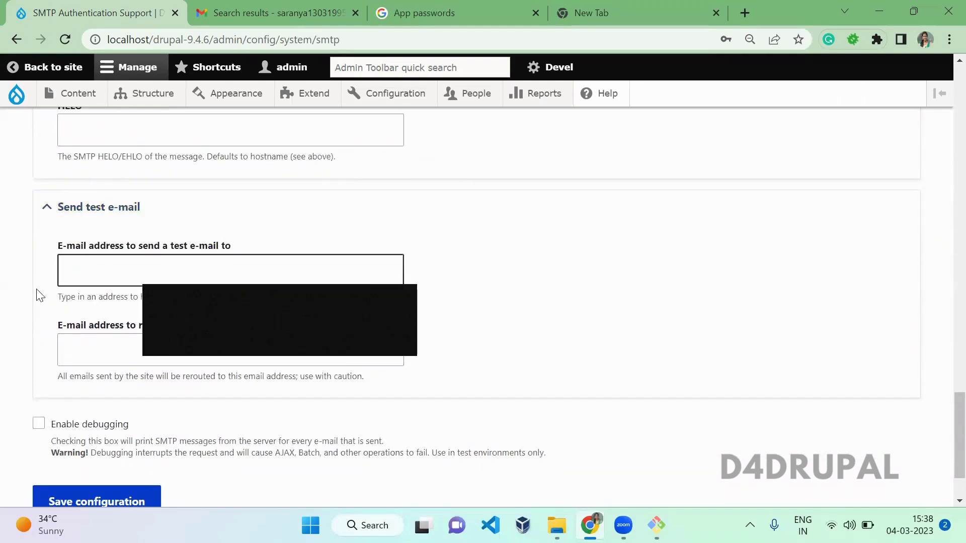
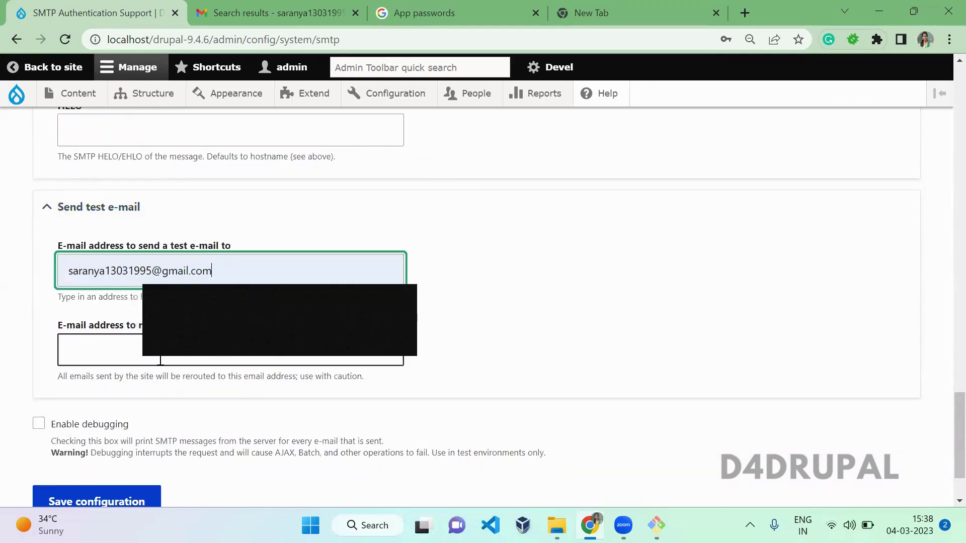
{"action": "left_click", "coordinate": [211, 337]}
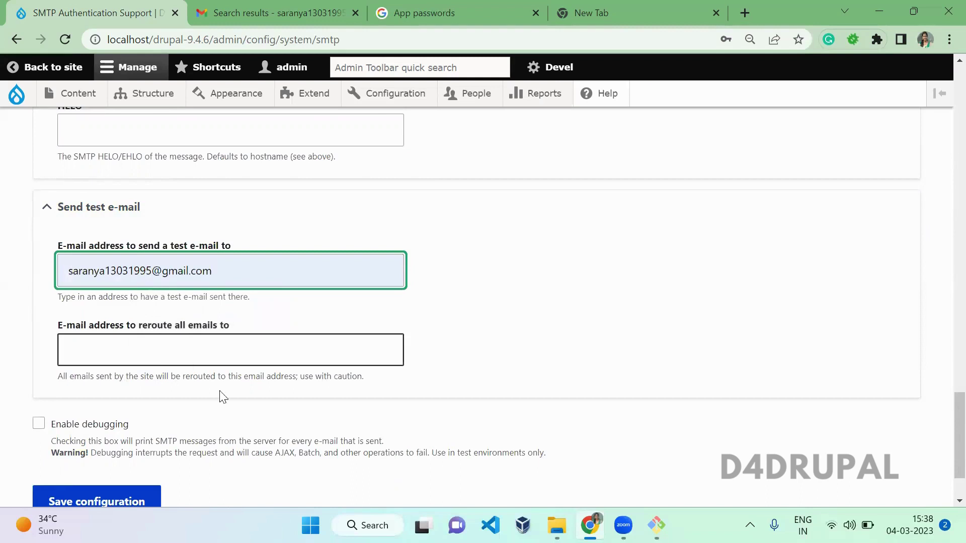
{"action": "left_click", "coordinate": [184, 484]}
{"action": "scroll", "coordinate": [186, 485], "scroll_direction": "down", "scroll_amount": 2}
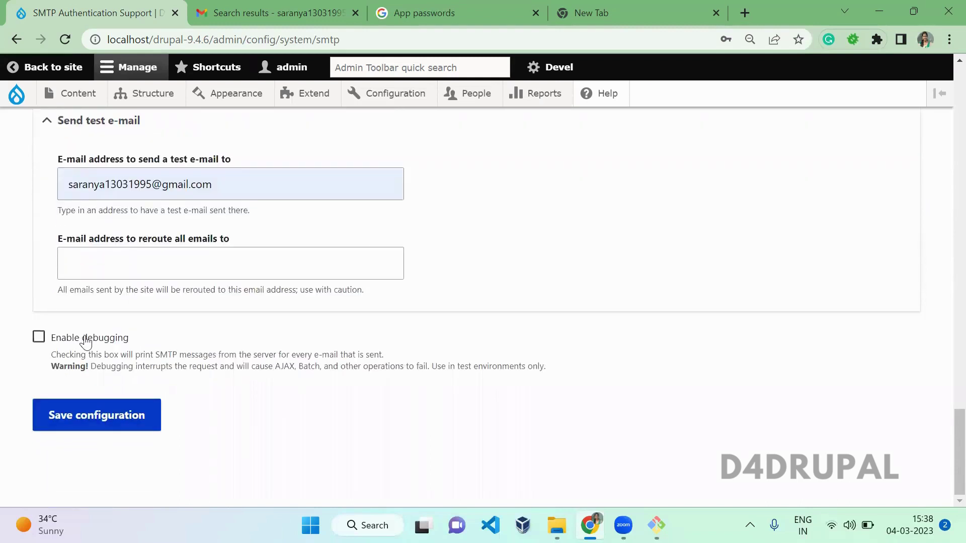
{"action": "left_click", "coordinate": [86, 340]}
Save the SMTP configuration, sending the test e-mail and showing the smtp.gmail.com debug log.
{"action": "left_click", "coordinate": [100, 408]}
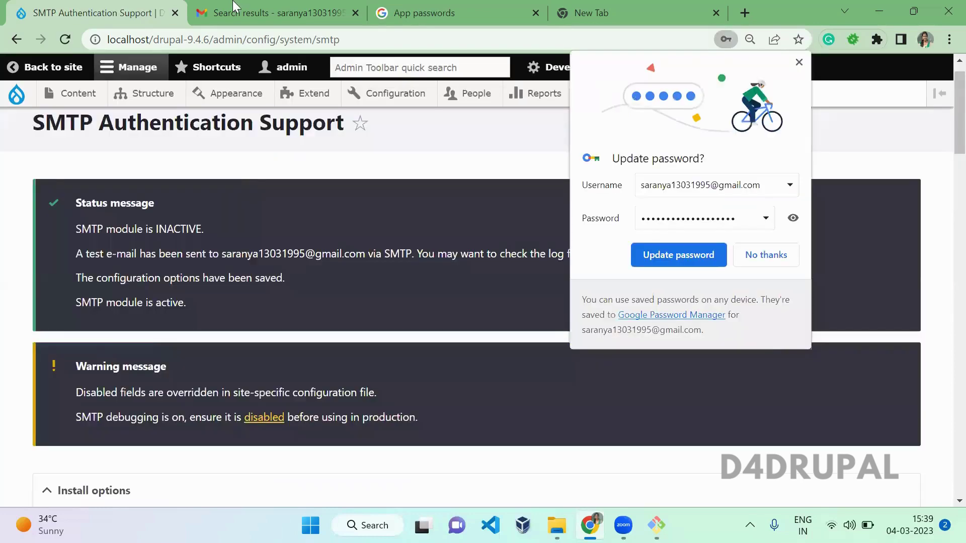
Open the 'Drupal SMTP test e-mail' from the Gmail inbox.
{"action": "left_click", "coordinate": [235, 11]}
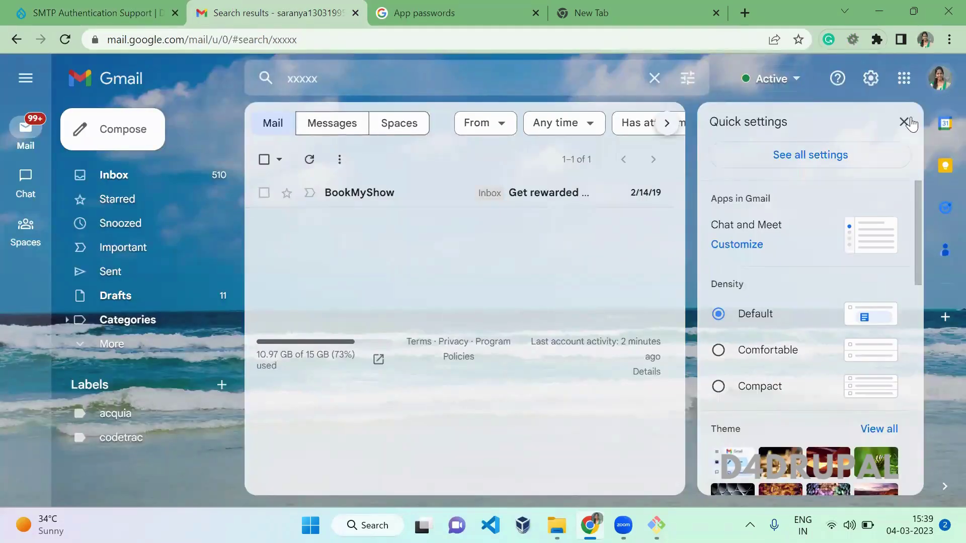
{"action": "left_click", "coordinate": [904, 121]}
{"action": "left_click", "coordinate": [159, 174]}
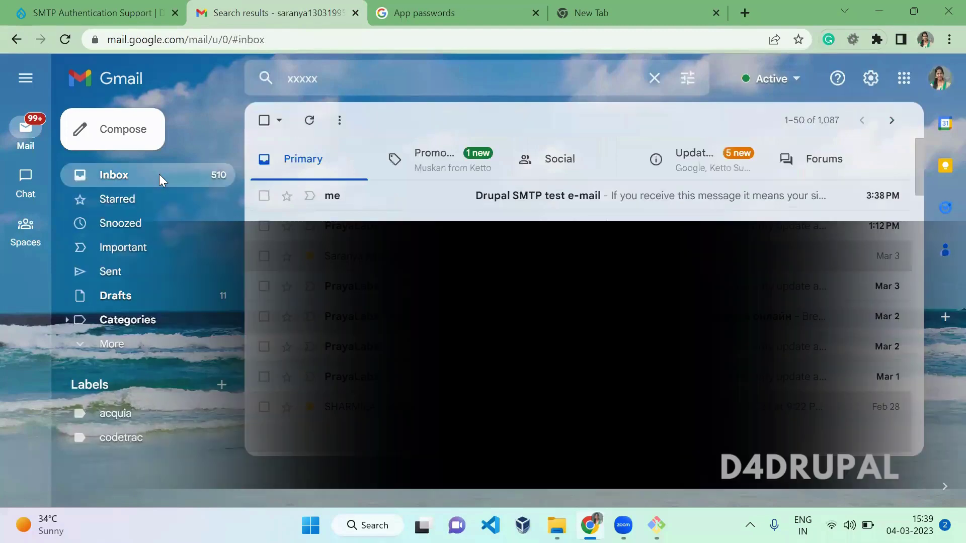
{"action": "left_click", "coordinate": [470, 201]}
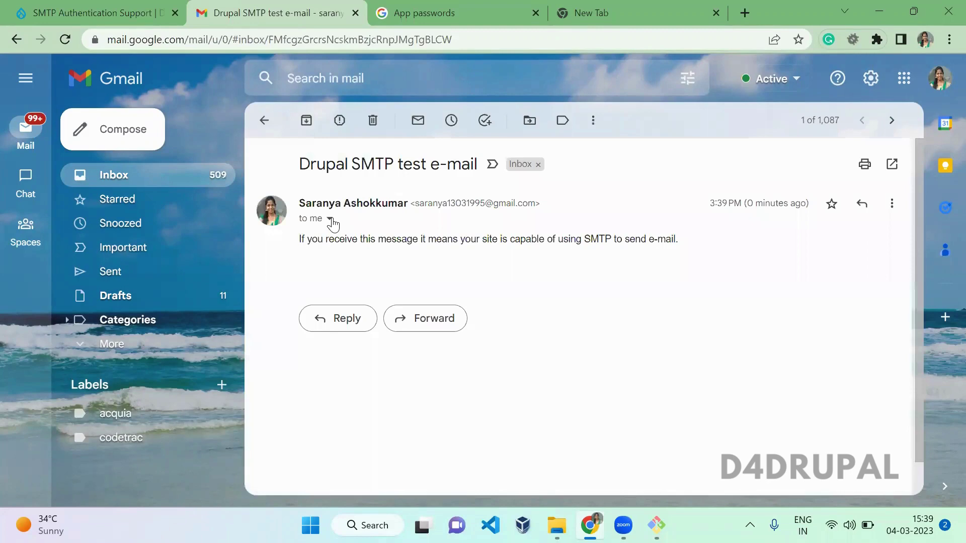
Inspect the message's sender and mailed-by details, then close the details popup.
{"action": "left_click", "coordinate": [330, 219]}
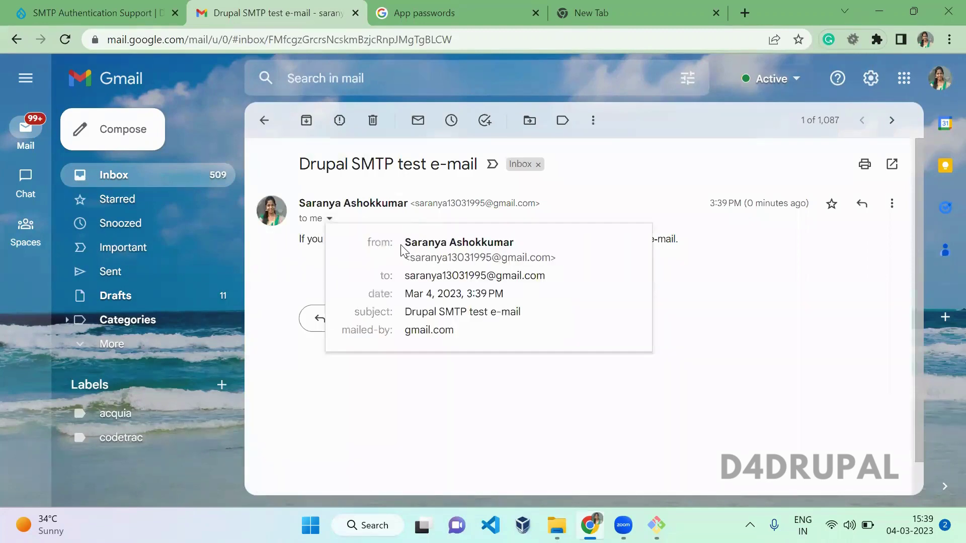
{"action": "left_click_drag", "start_coordinate": [402, 247], "coordinate": [556, 257]}
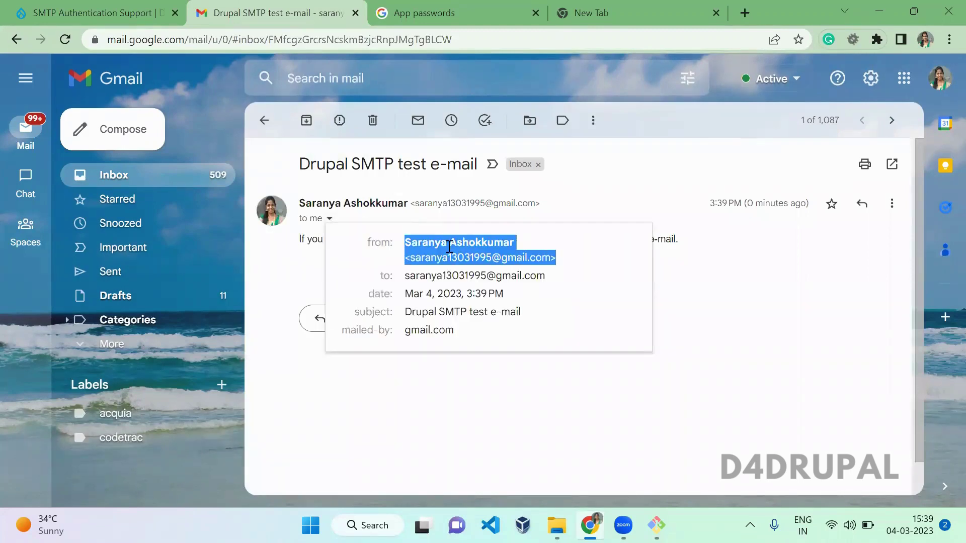
{"action": "left_click", "coordinate": [449, 247]}
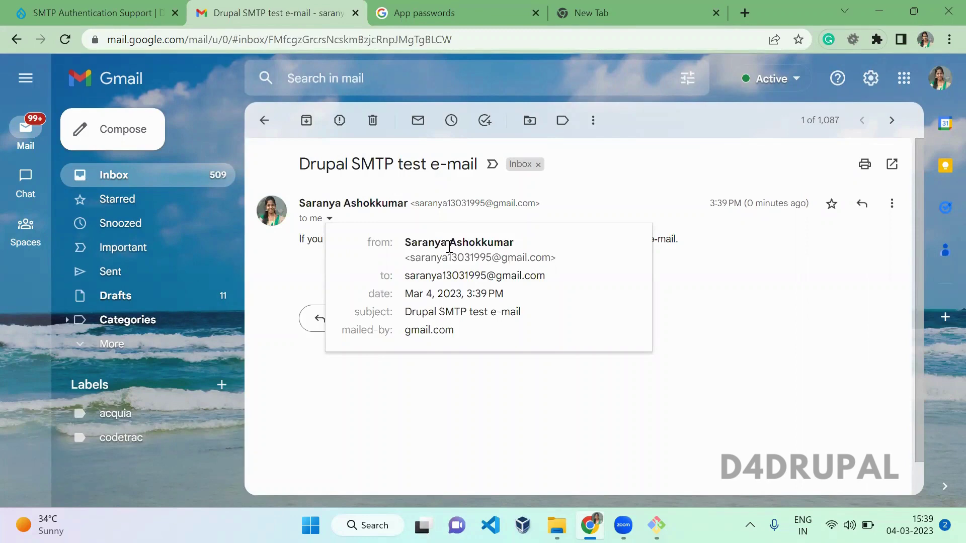
{"action": "left_click", "coordinate": [732, 318]}
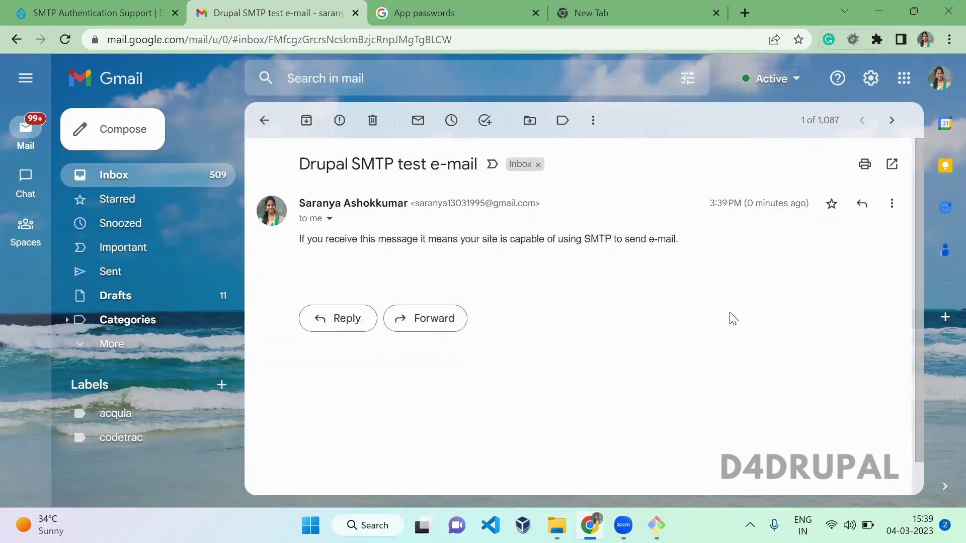